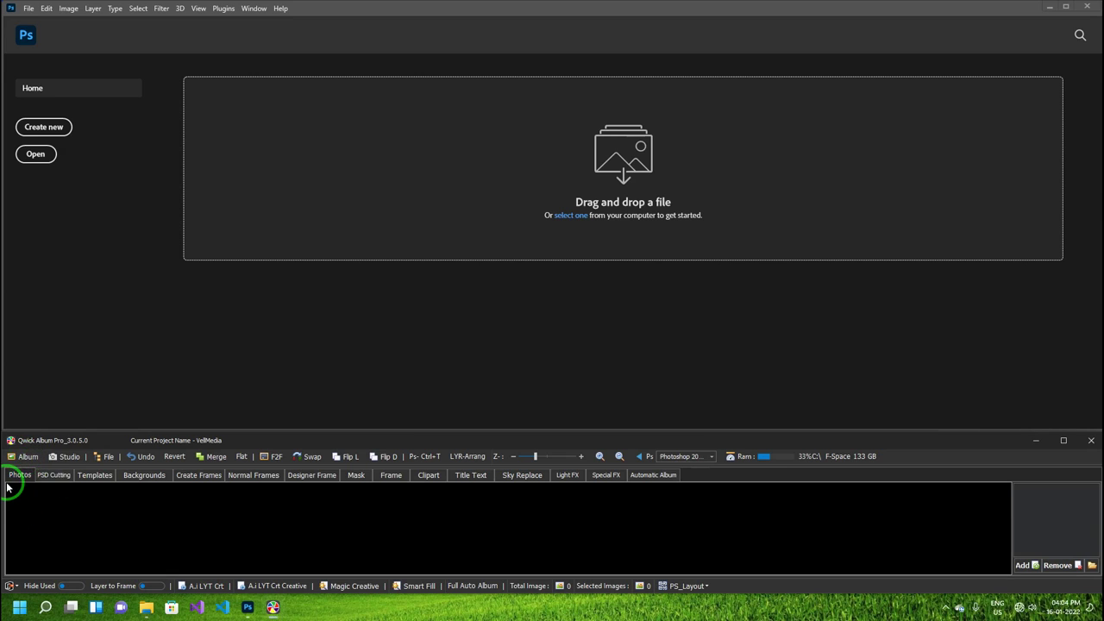
Step: Browse each collection tab, from Templates through Automatic Album, then return to Photos
click(97, 477)
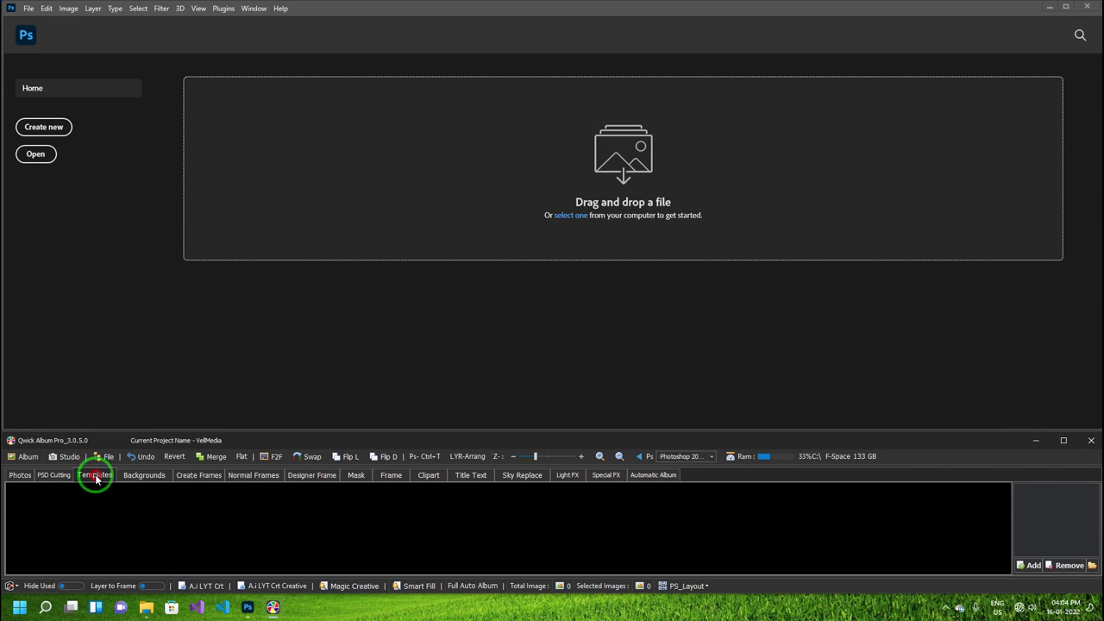
click(147, 481)
click(198, 479)
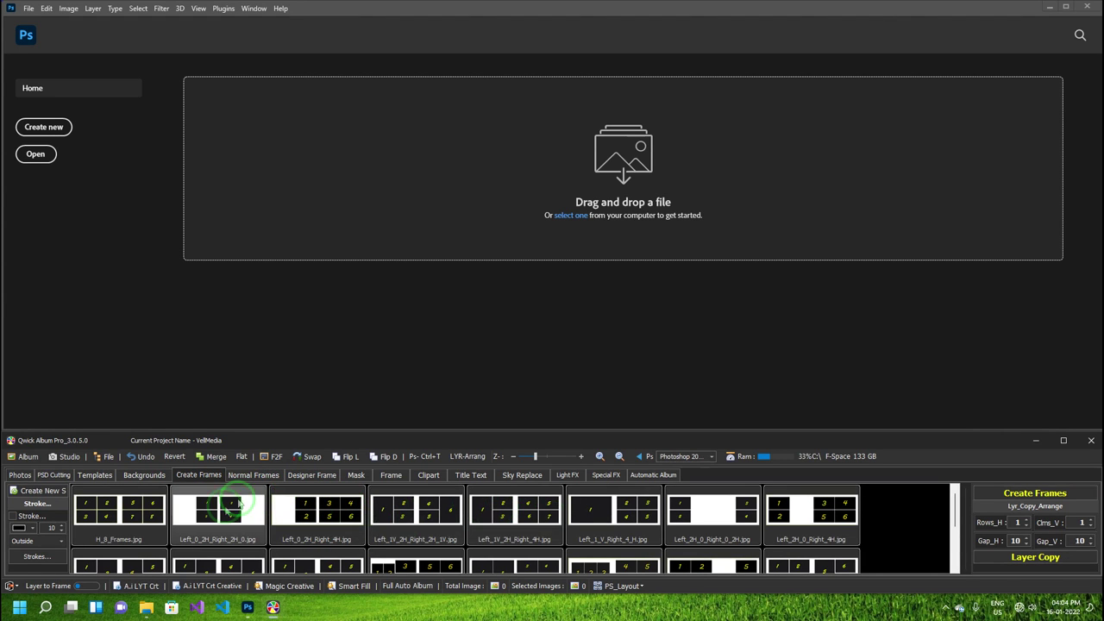
click(256, 477)
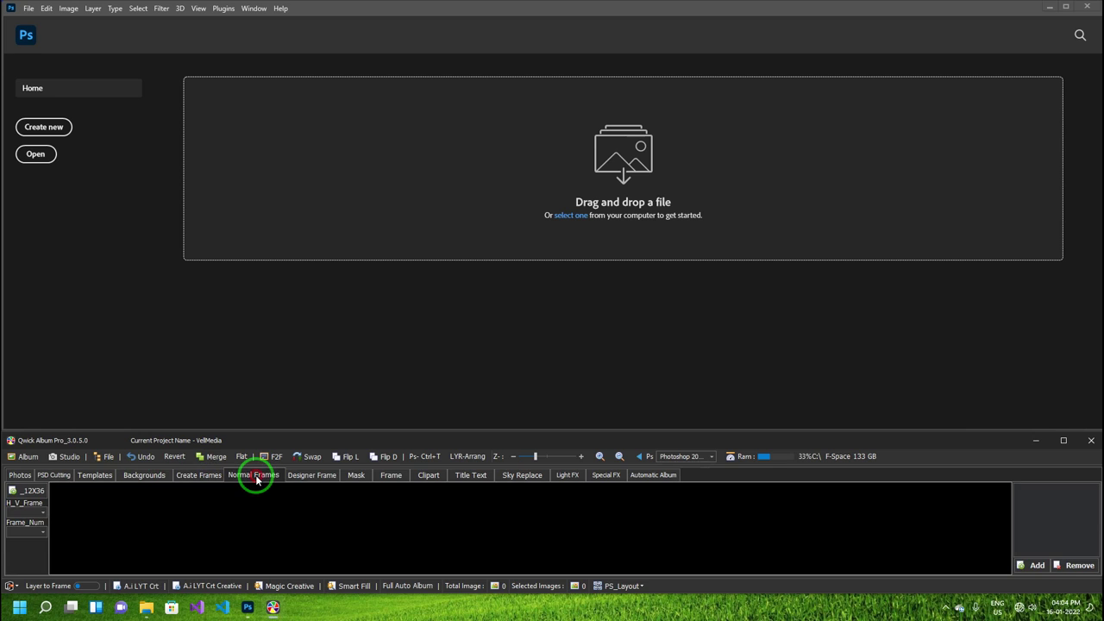
click(317, 480)
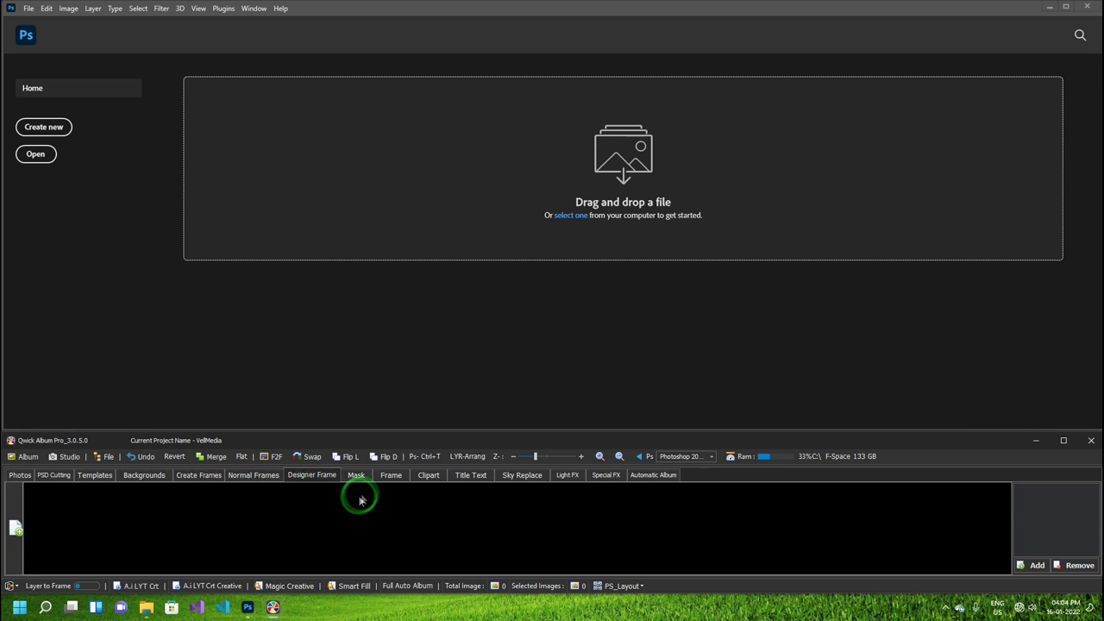
click(355, 490)
click(389, 480)
click(428, 477)
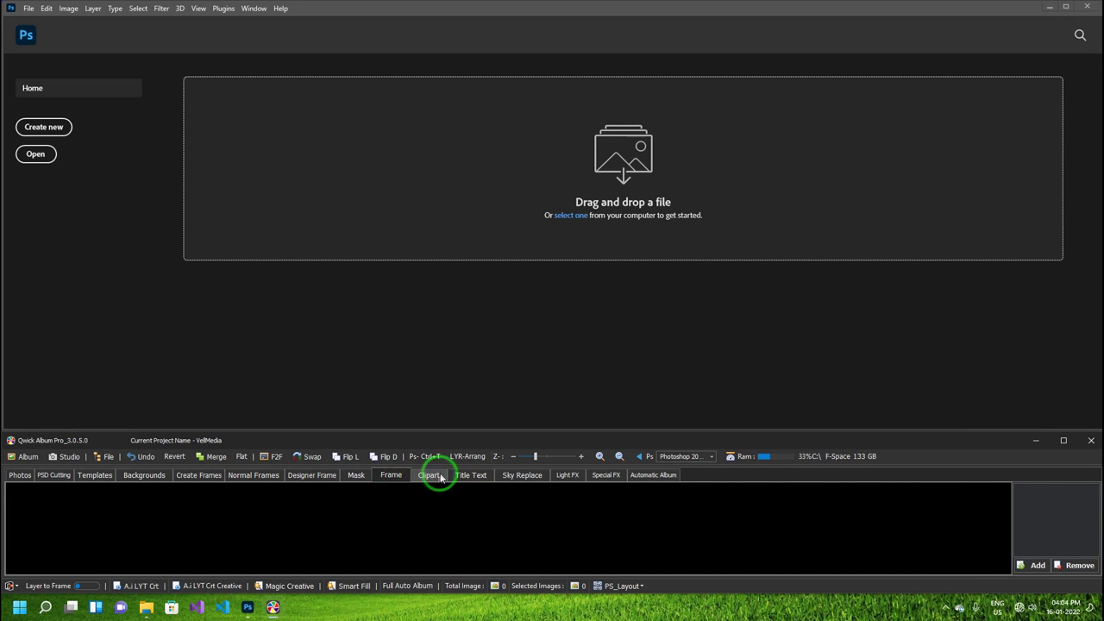
click(512, 479)
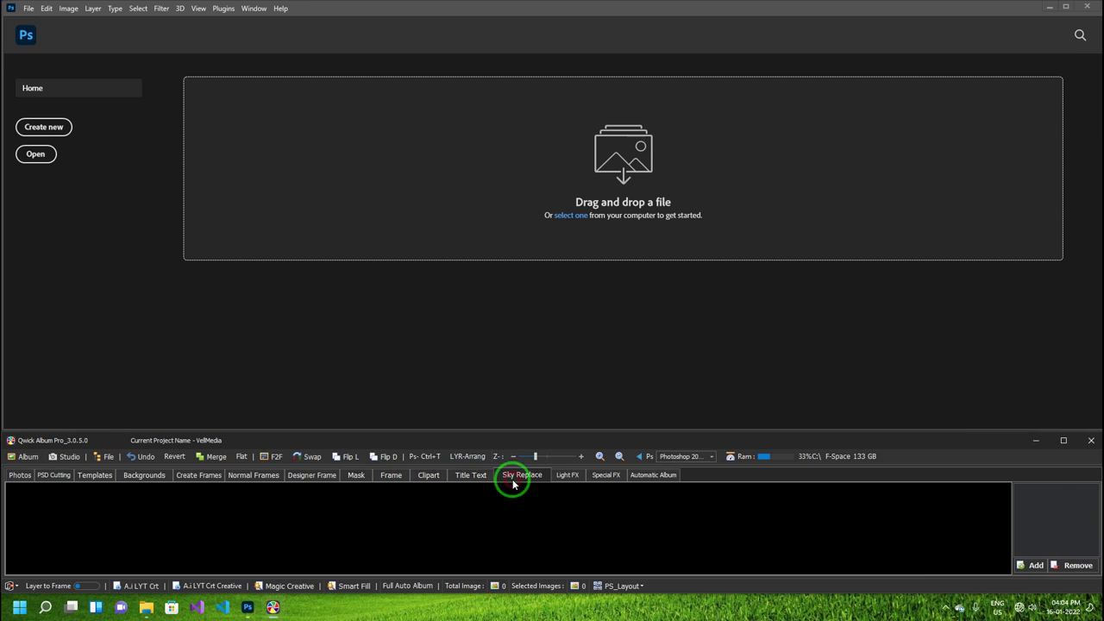
click(567, 477)
click(604, 477)
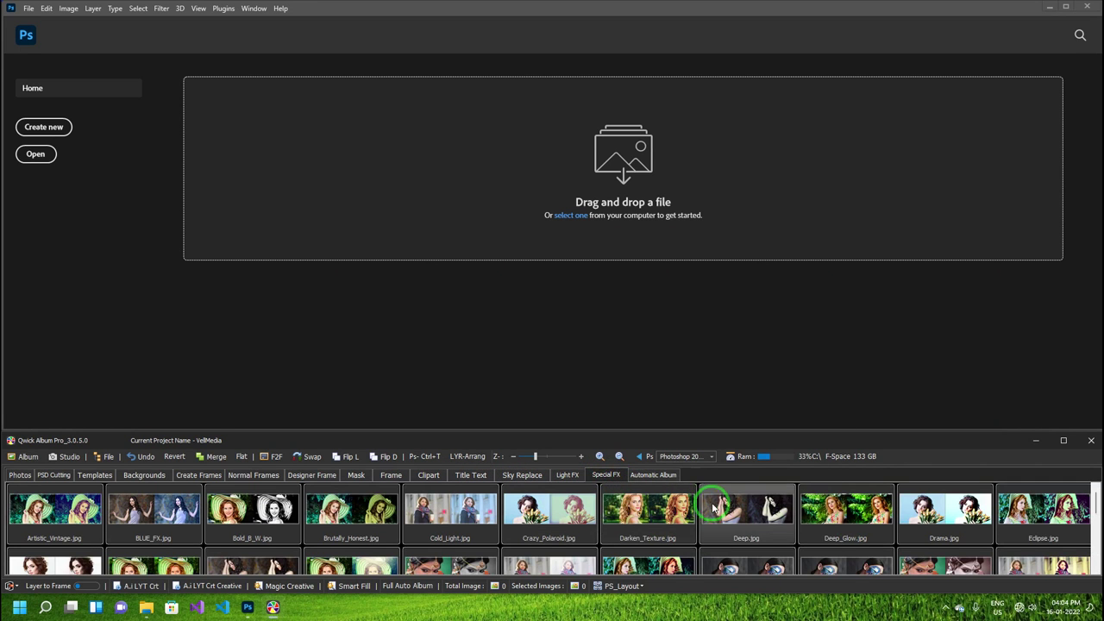
click(656, 476)
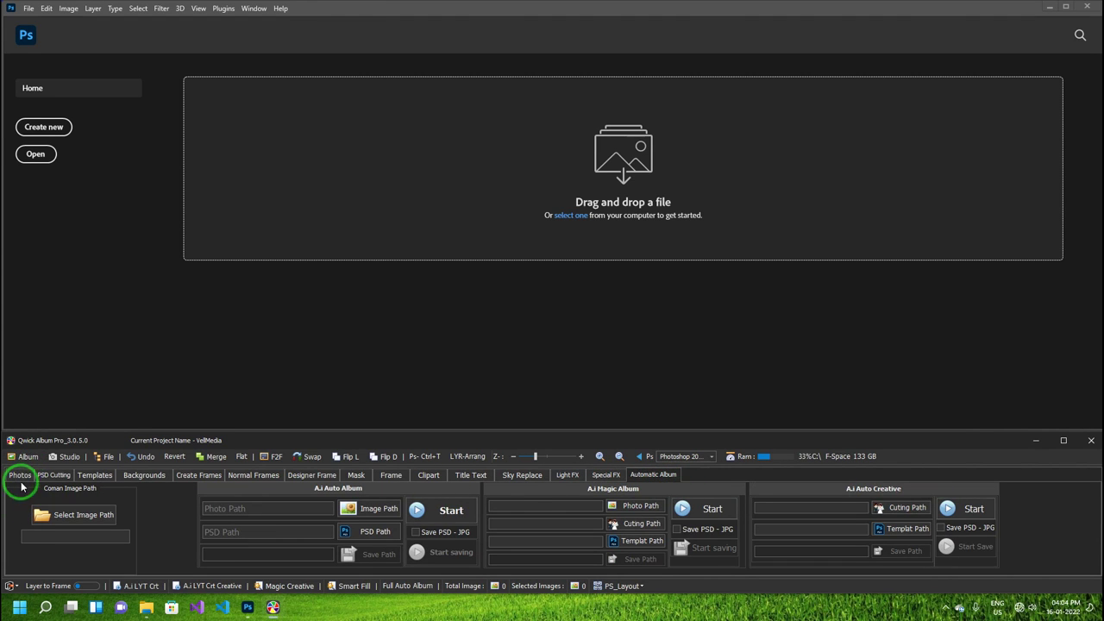
click(21, 478)
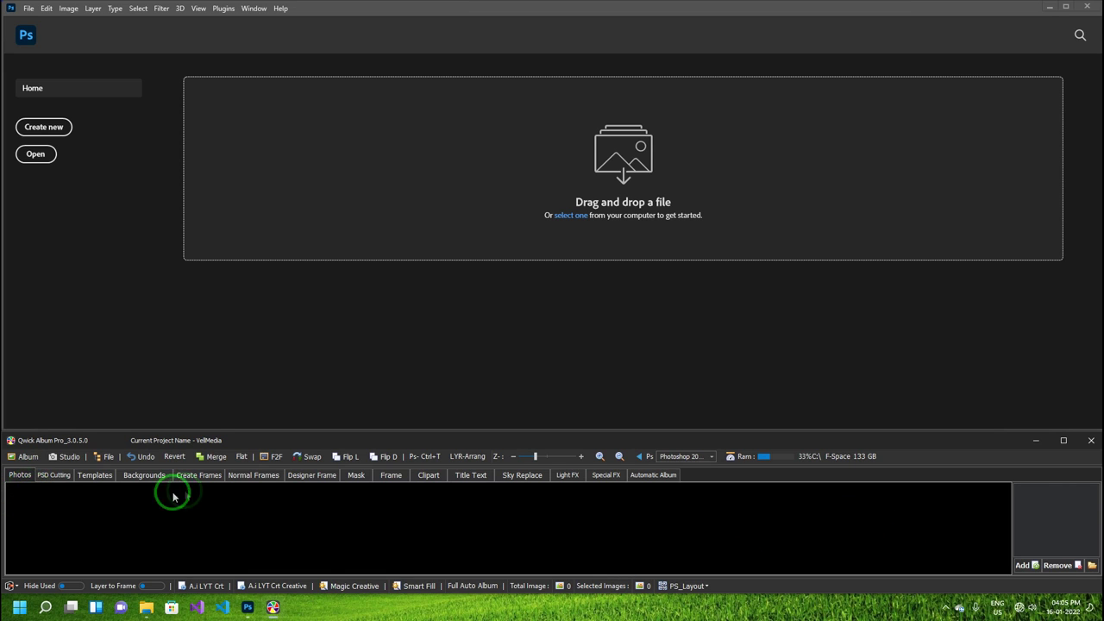
click(53, 475)
click(21, 475)
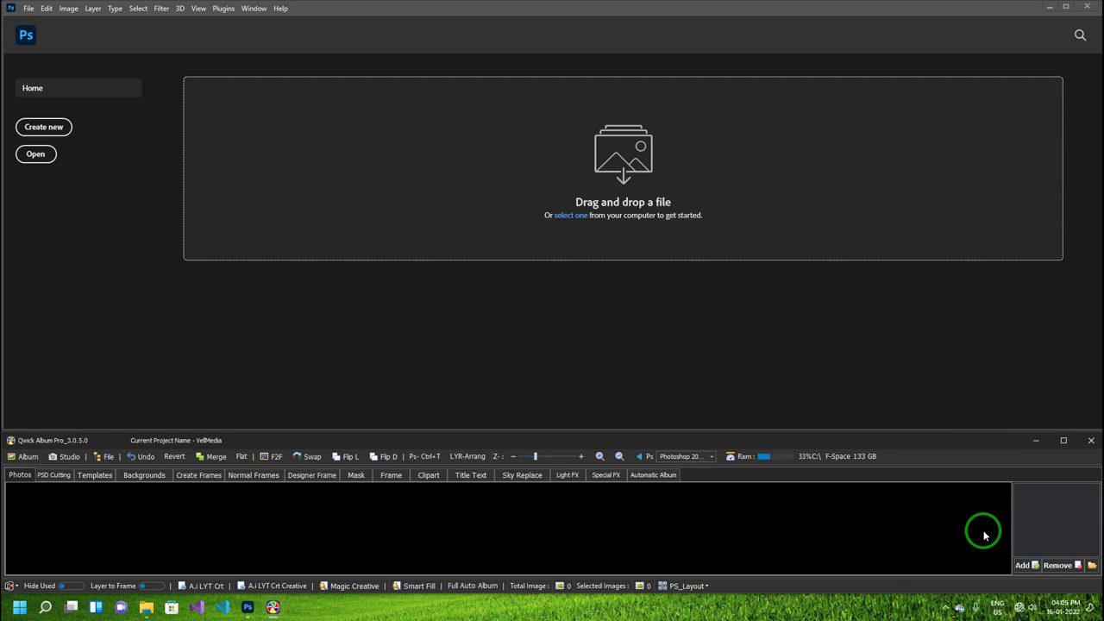
Step: Load the 14 images from PSD BACKGROUNDS (F:) > Testing 12x36 > Photos into Photos
click(1023, 565)
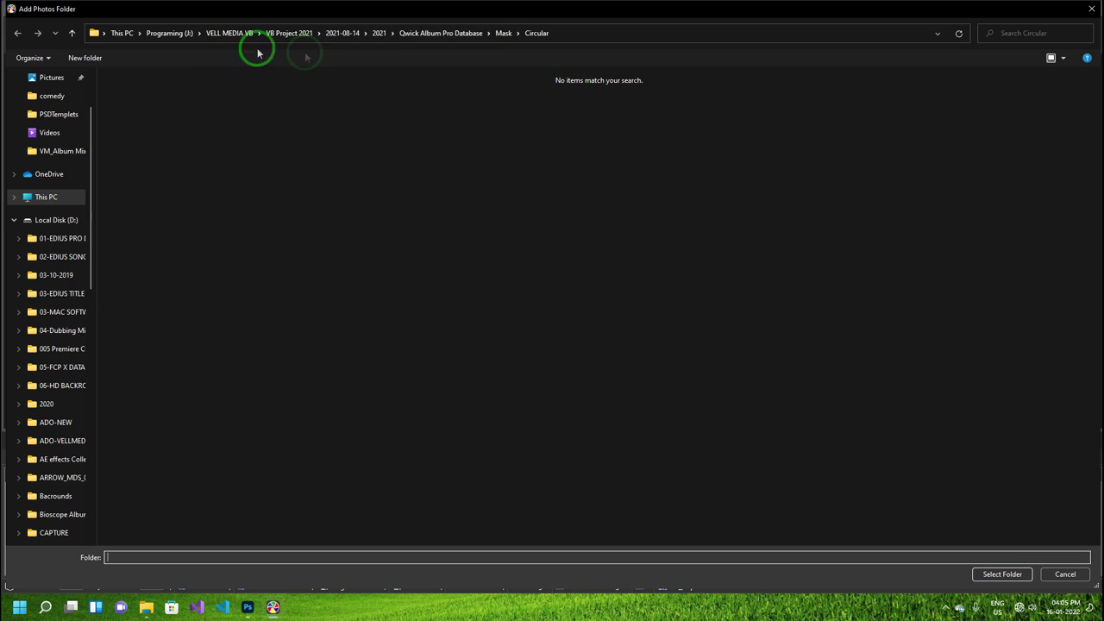
click(442, 34)
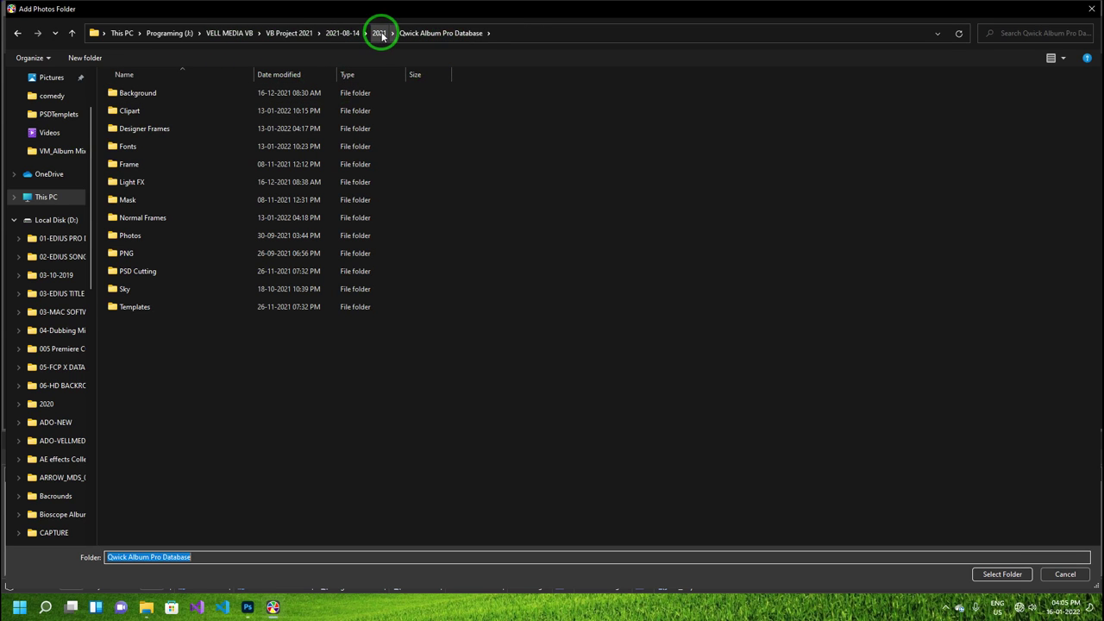
click(122, 34)
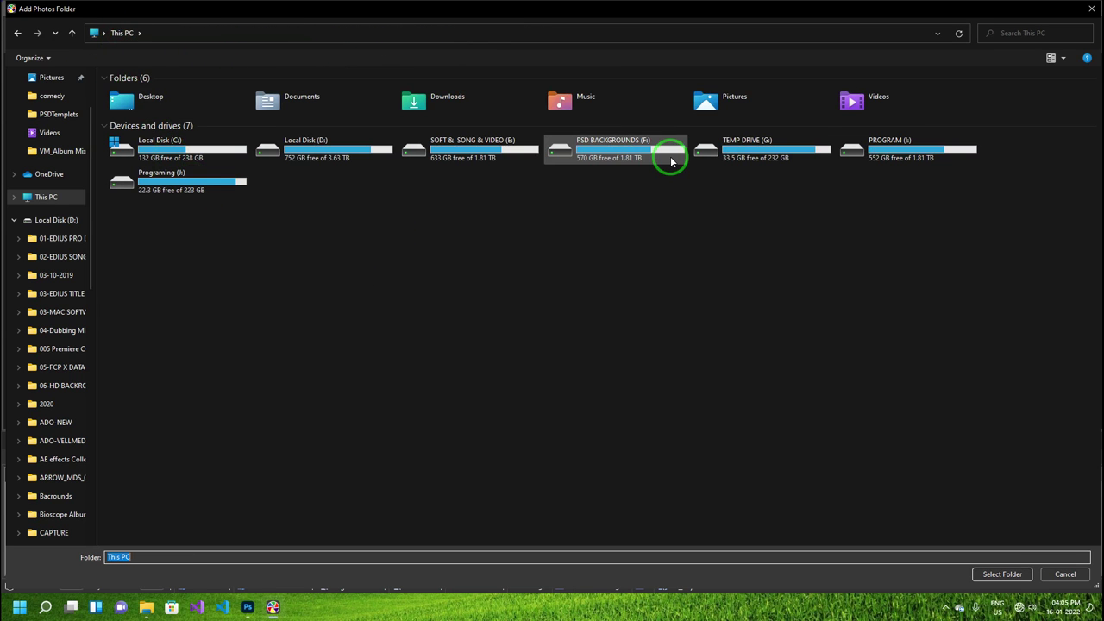
click(866, 147)
double_click(630, 141)
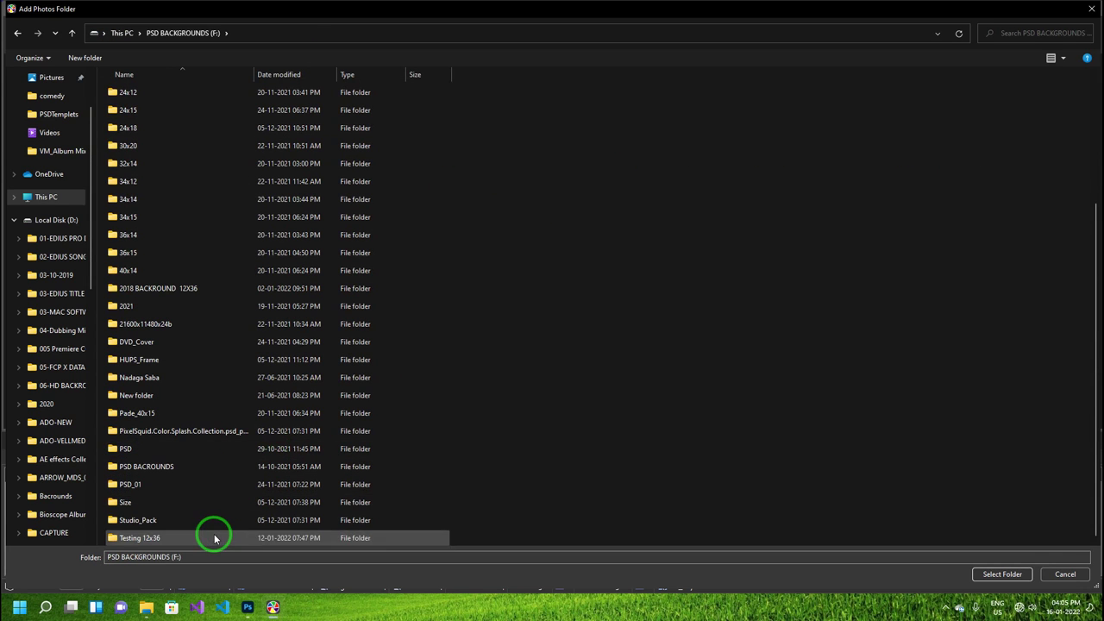
double_click(212, 537)
double_click(177, 111)
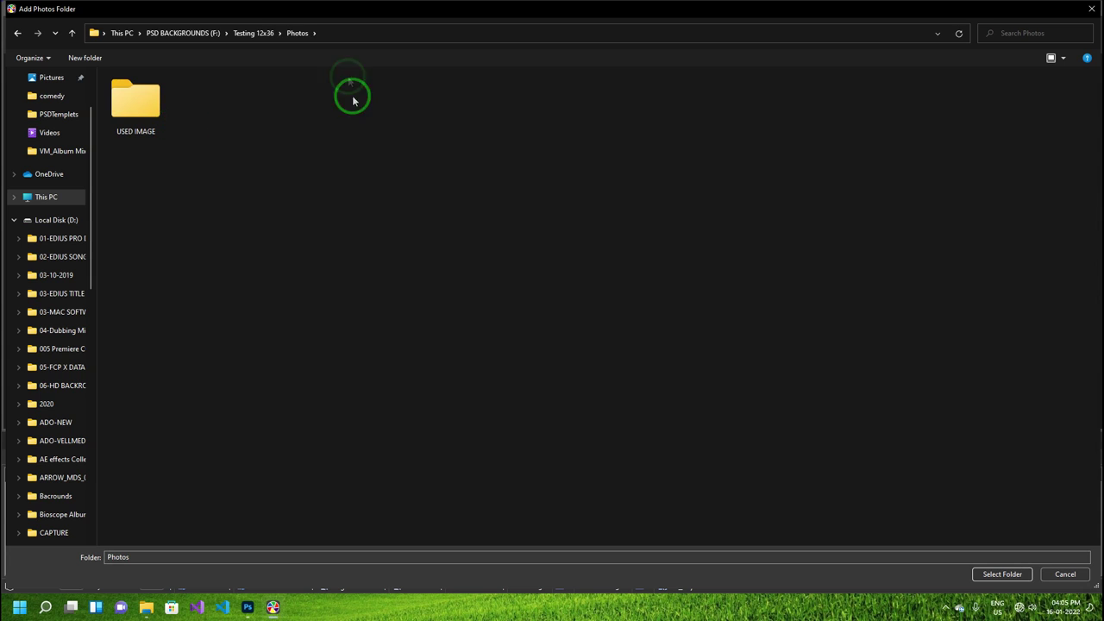
click(1000, 574)
click(1025, 490)
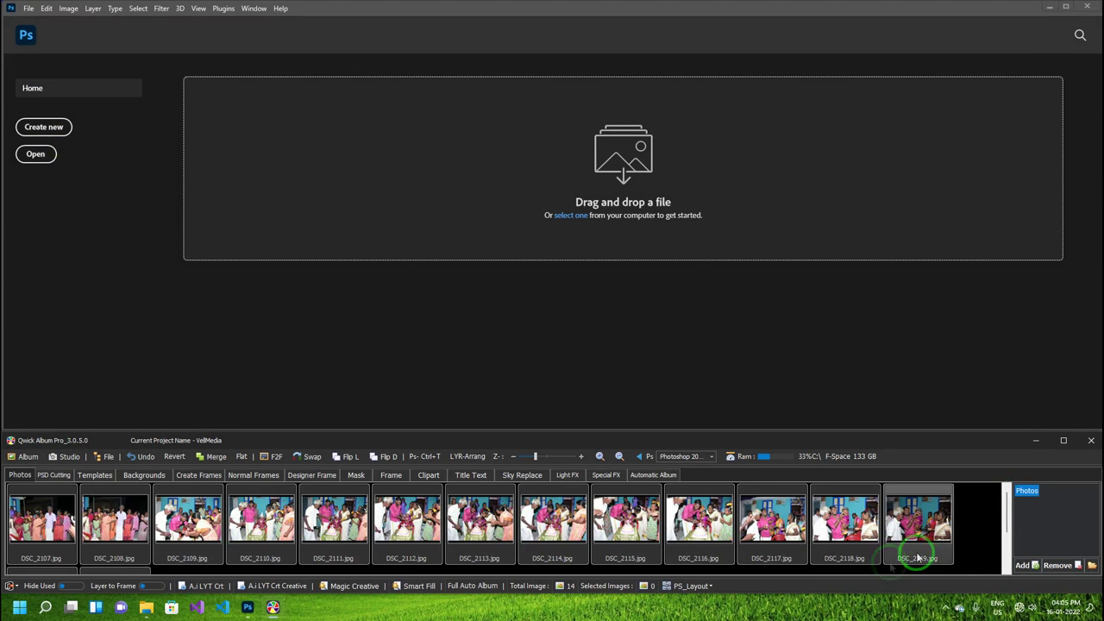
click(53, 475)
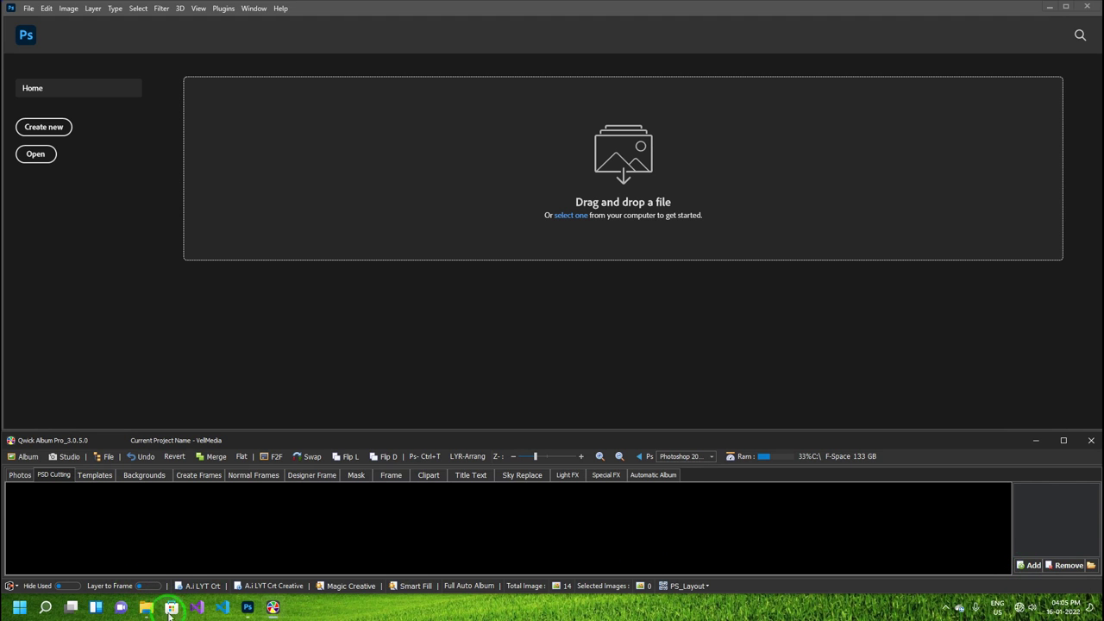
Step: Drag the cuting folder from F:\Testing 12x36 into PSD Cutting and show its eight photos
click(148, 611)
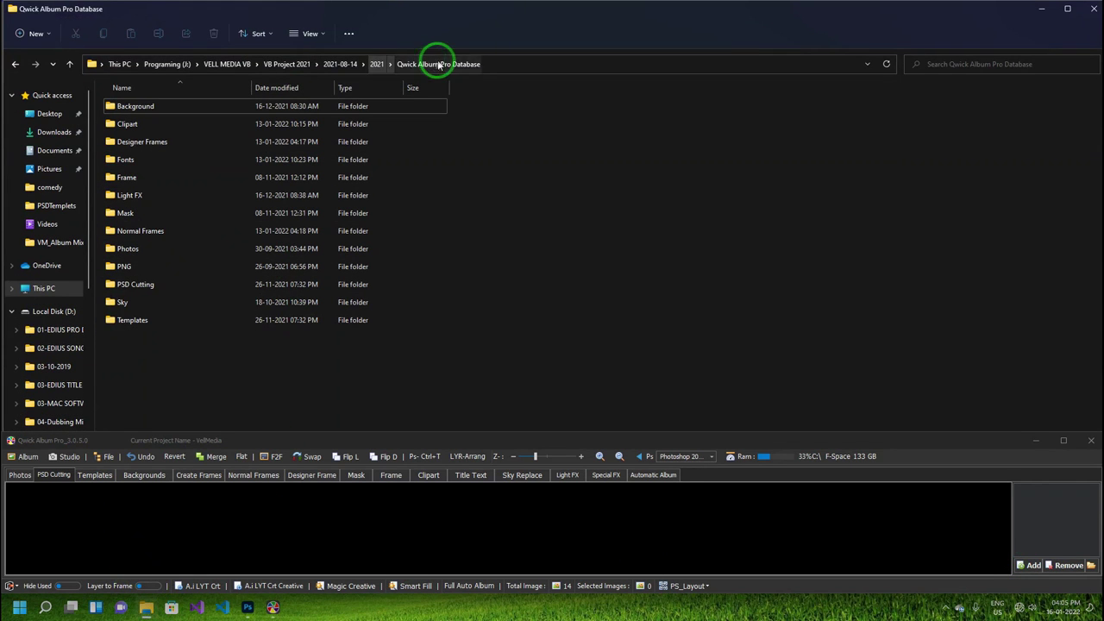
click(120, 64)
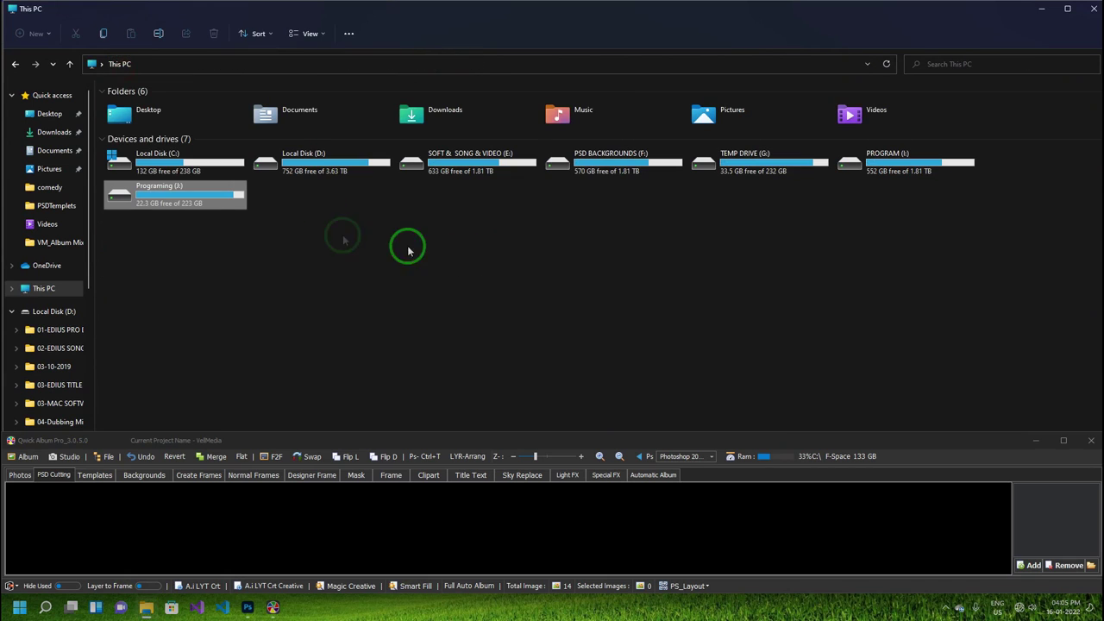
double_click(610, 175)
scroll(180, 408, down, 5)
scroll(173, 414, down, 4)
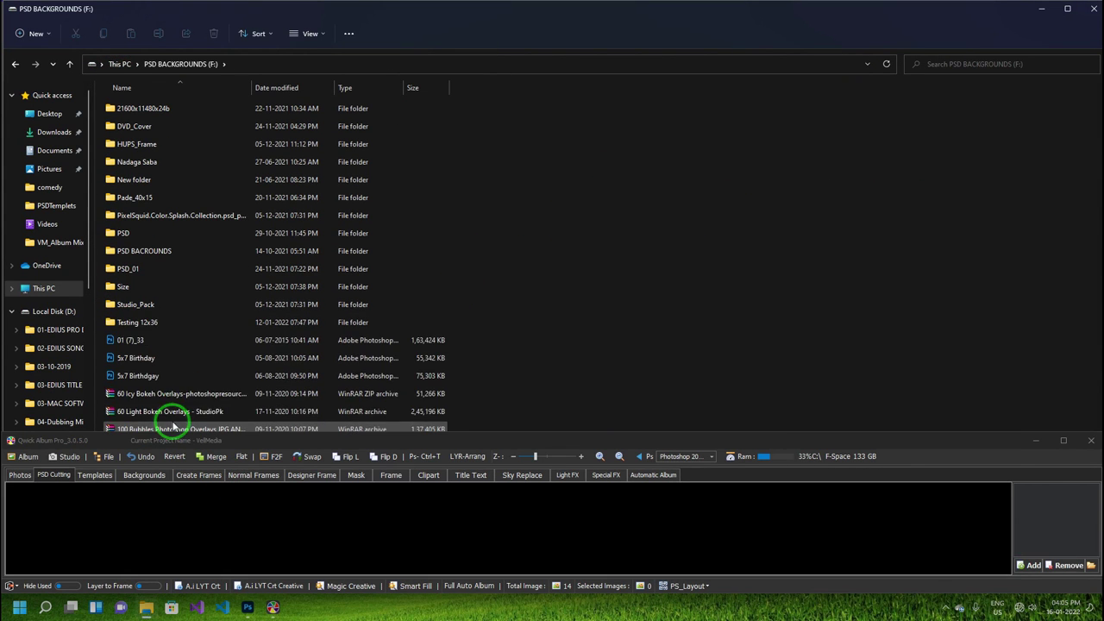
double_click(165, 324)
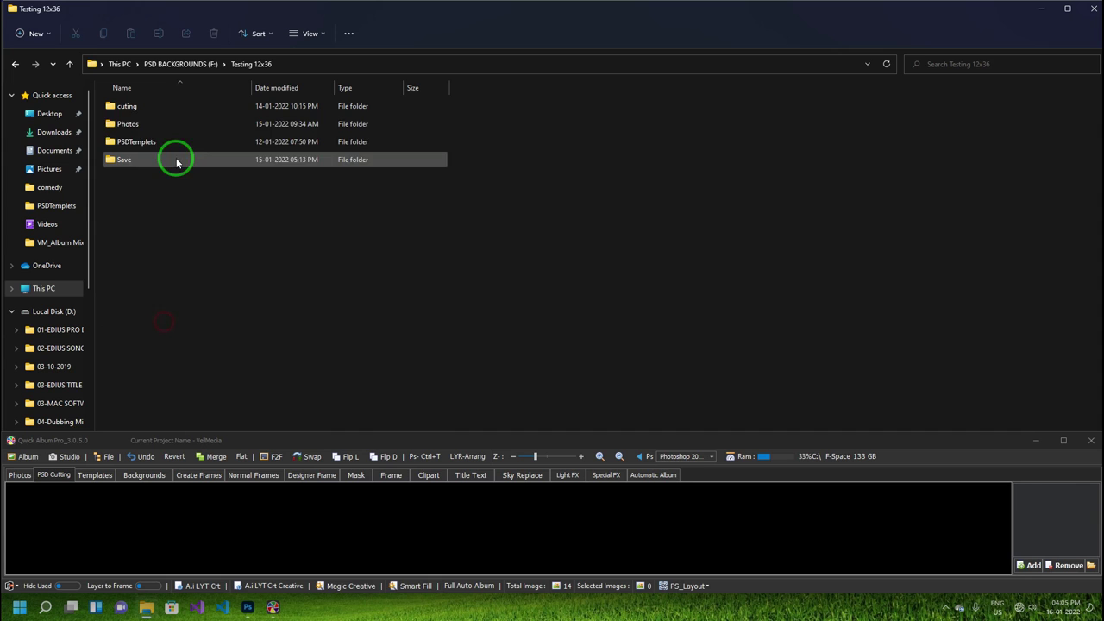
double_click(154, 109)
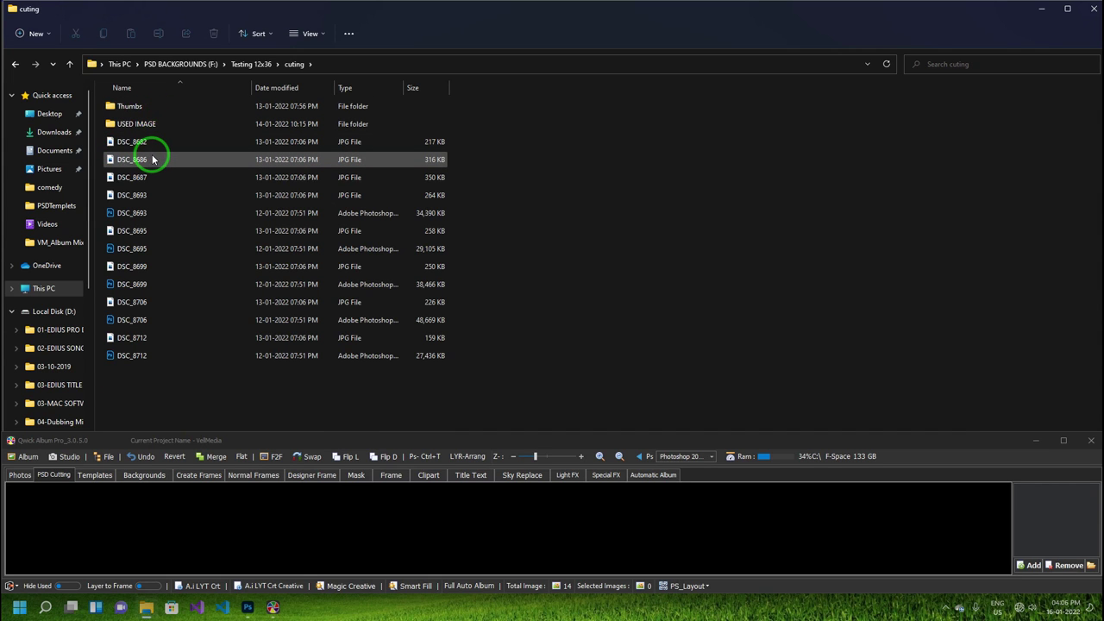
key(BackSpace)
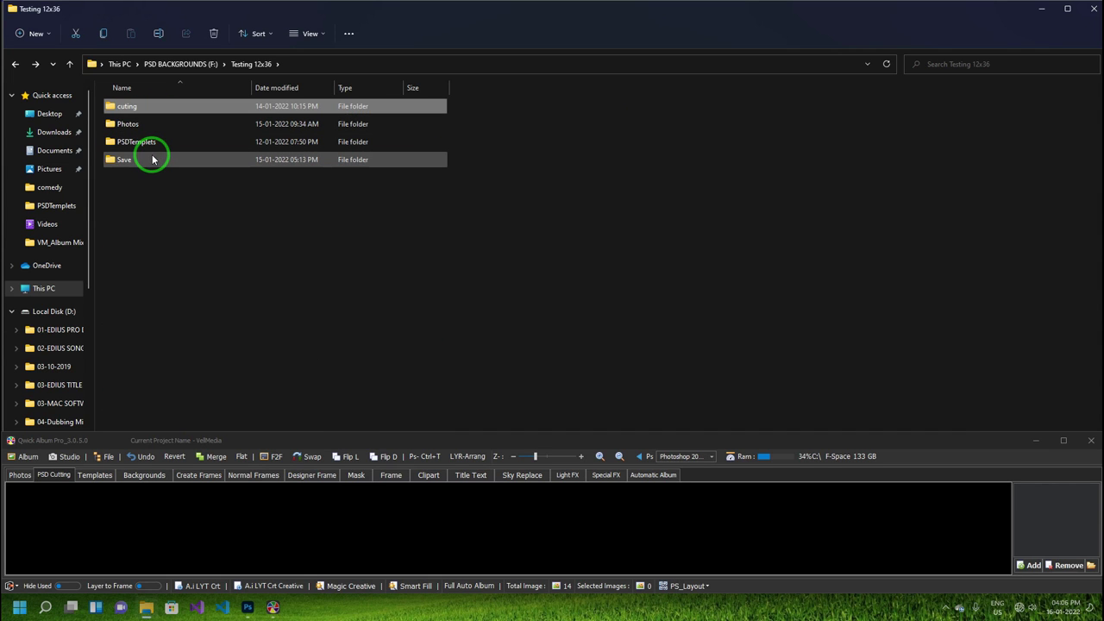
drag(122, 106, 1083, 512)
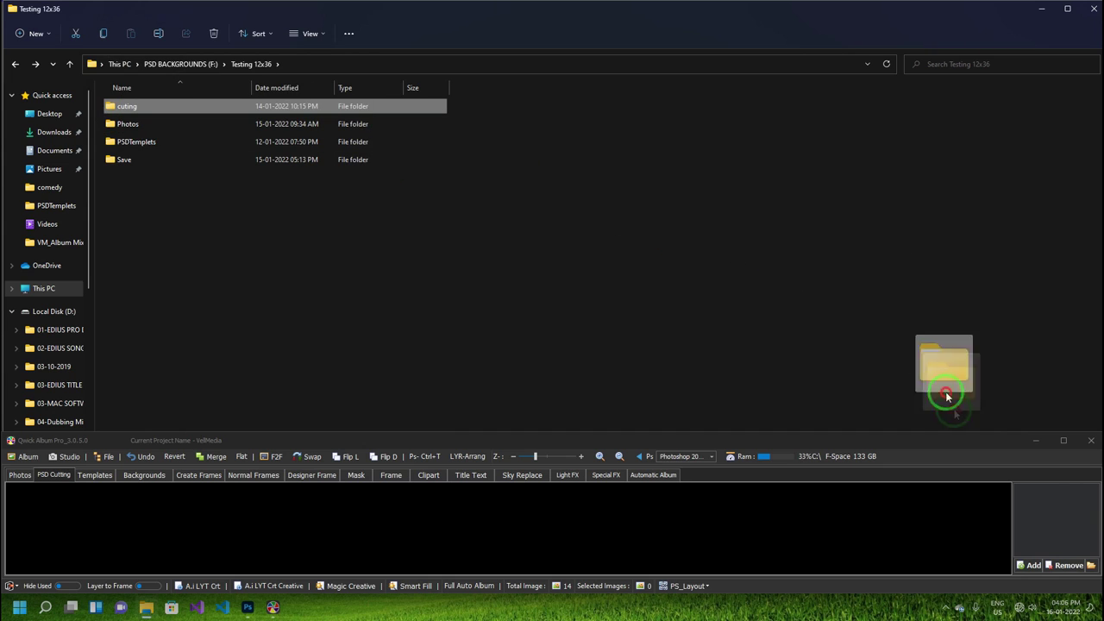
click(1024, 490)
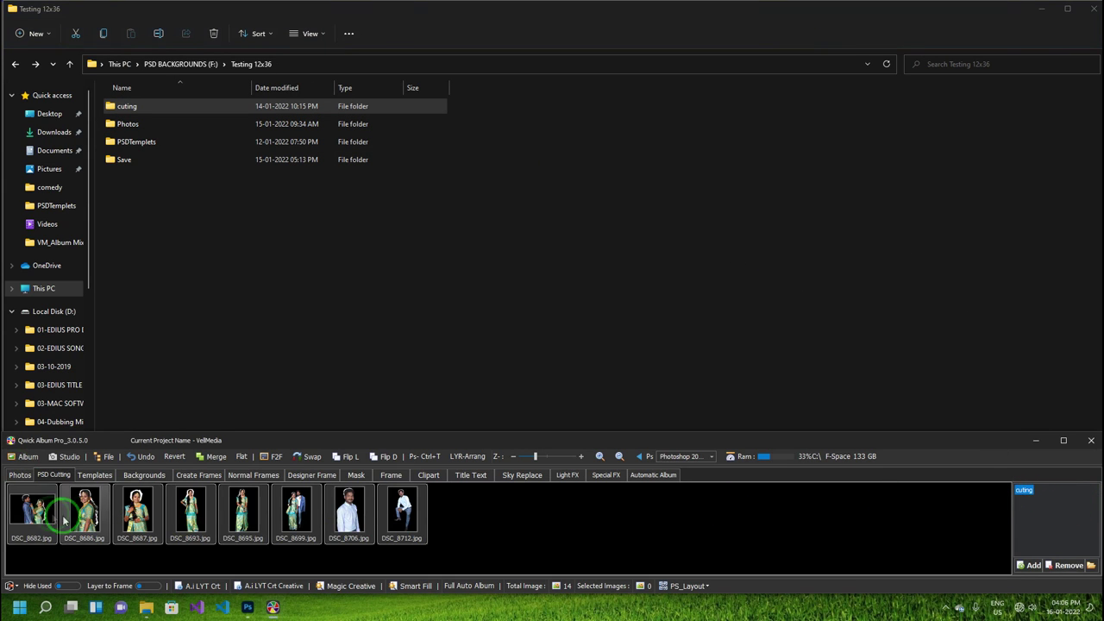
Step: Load the PSDTemplets folder's nine designs into Templates, then switch to Backgrounds
click(98, 476)
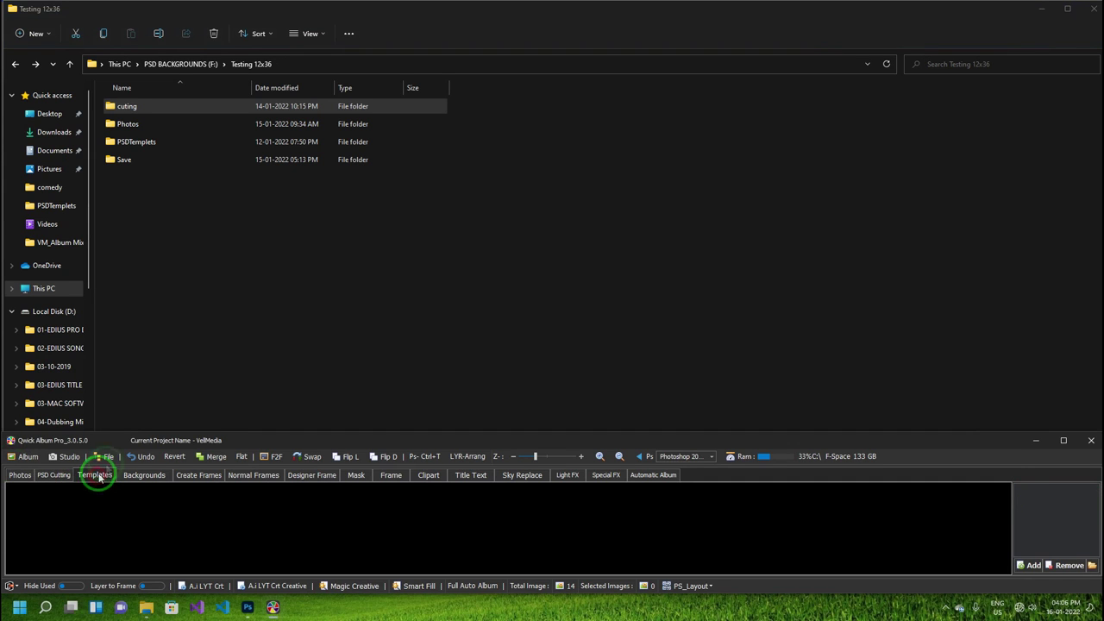
click(134, 145)
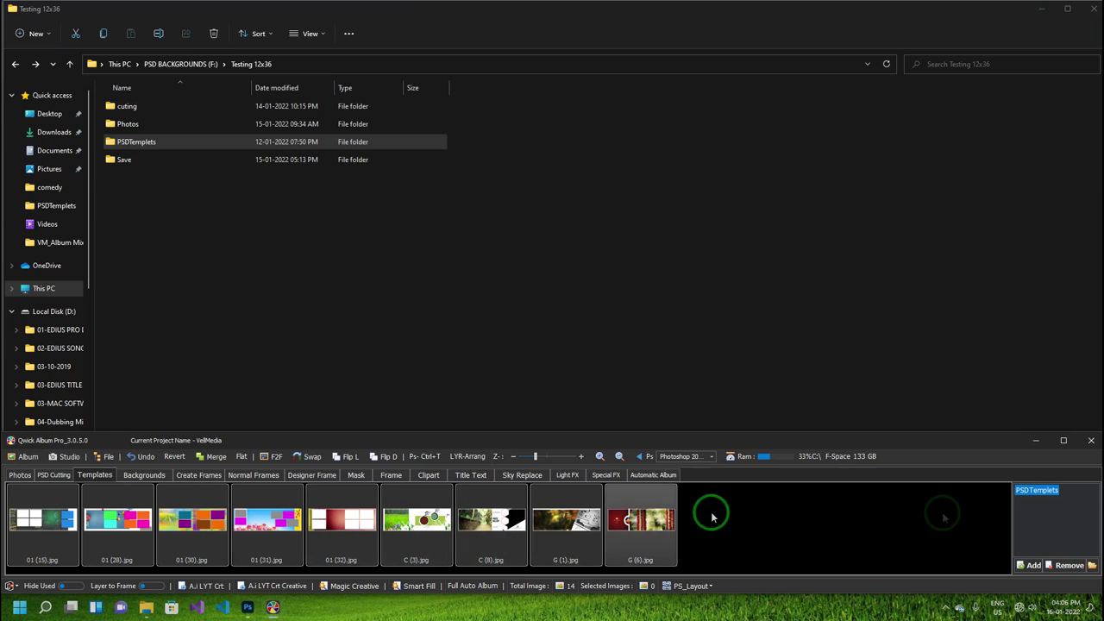
click(142, 475)
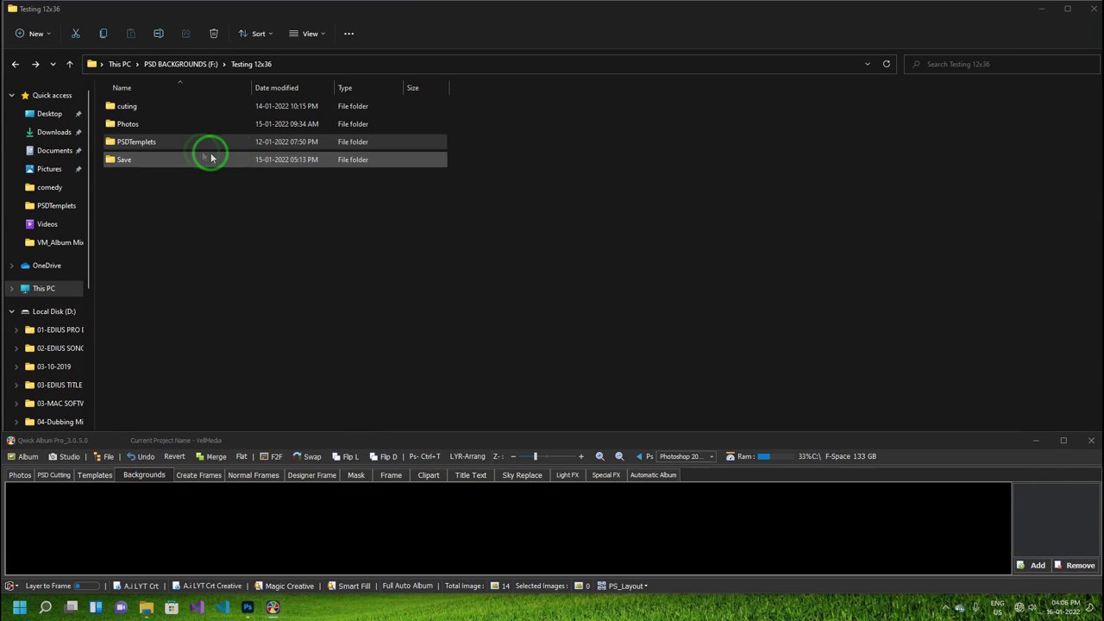
key(alt+Up)
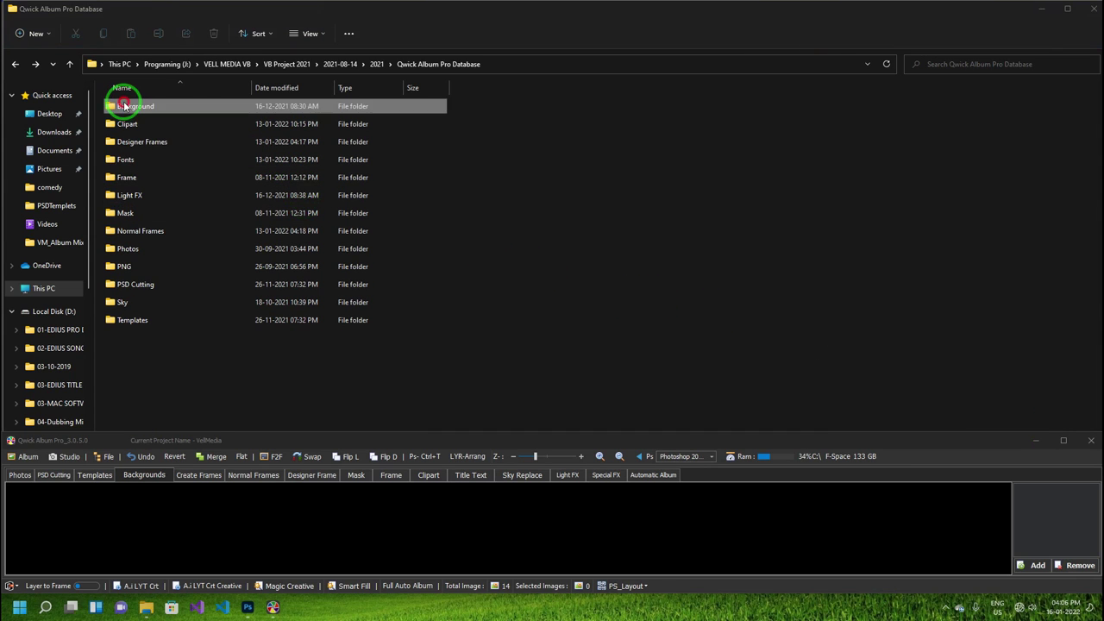
Step: Drag all Background subfolders, BG_VOL-1 through V-Strip, into the Backgrounds list
double_click(121, 105)
mouse_move(191, 395)
mouse_down()
mouse_move(125, 99)
mouse_move(1038, 515)
mouse_up()
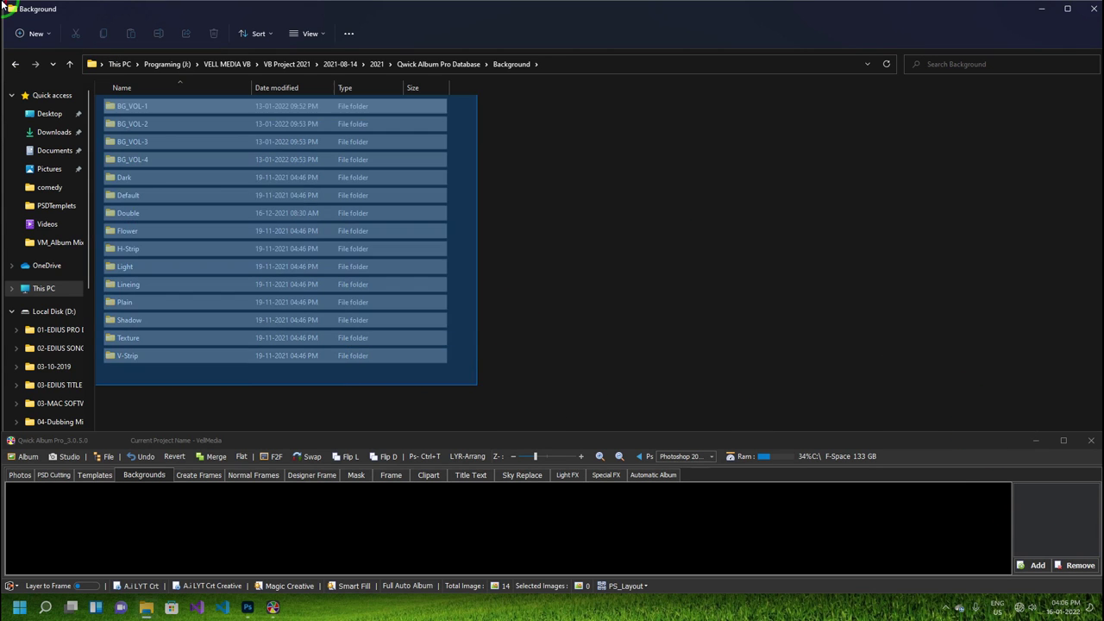
click(1032, 492)
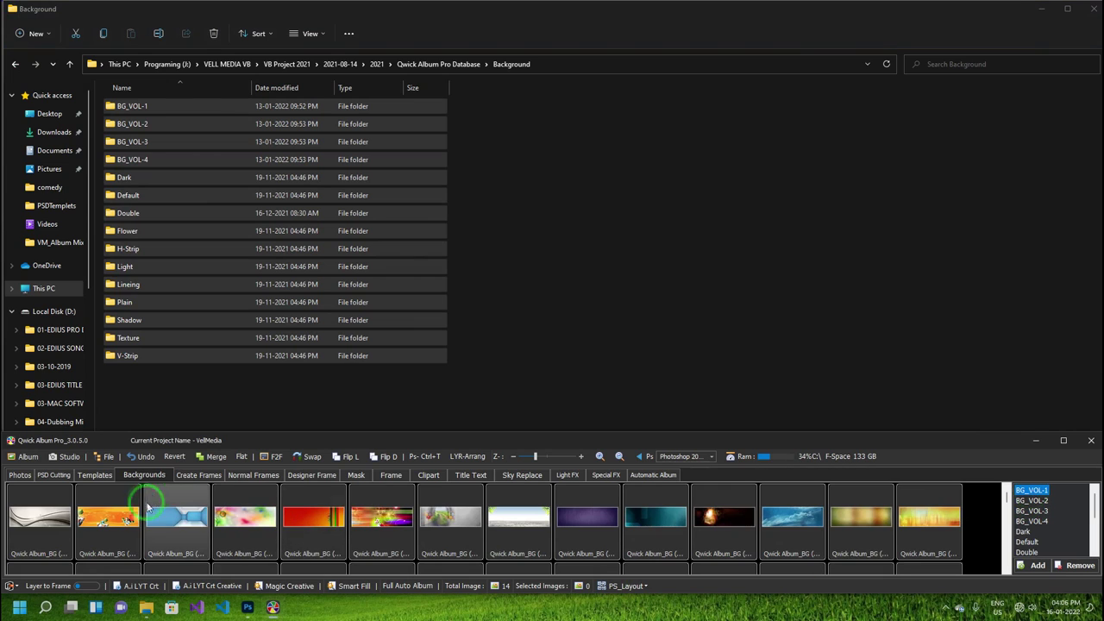
click(197, 475)
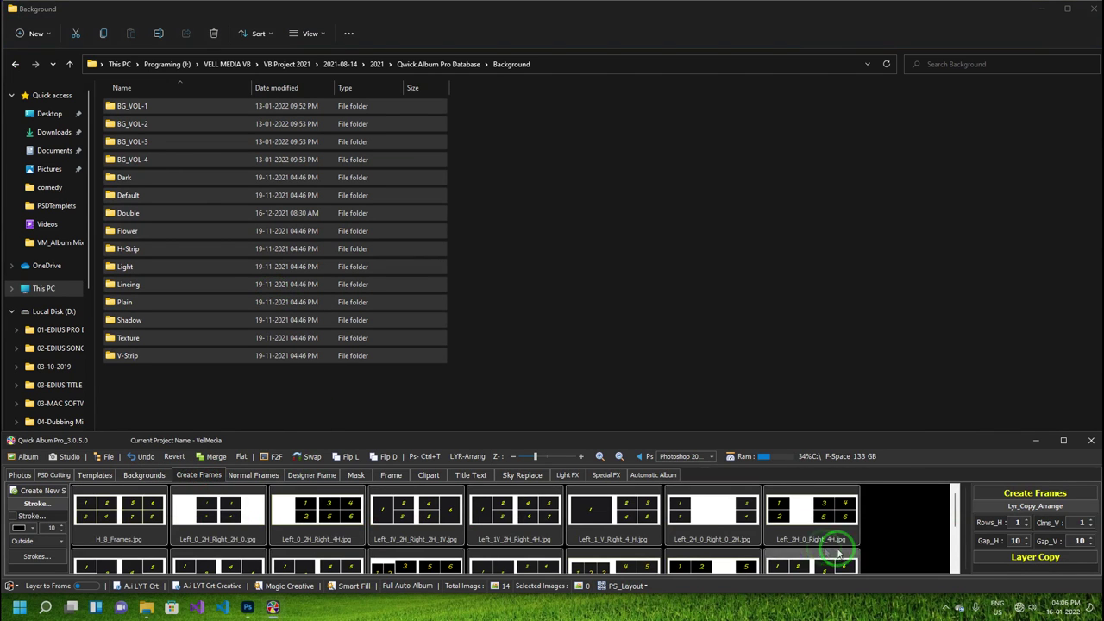
Step: Add the Normal Frames database folder to the Normal Frames collection
click(257, 477)
click(234, 308)
key(BackSpace)
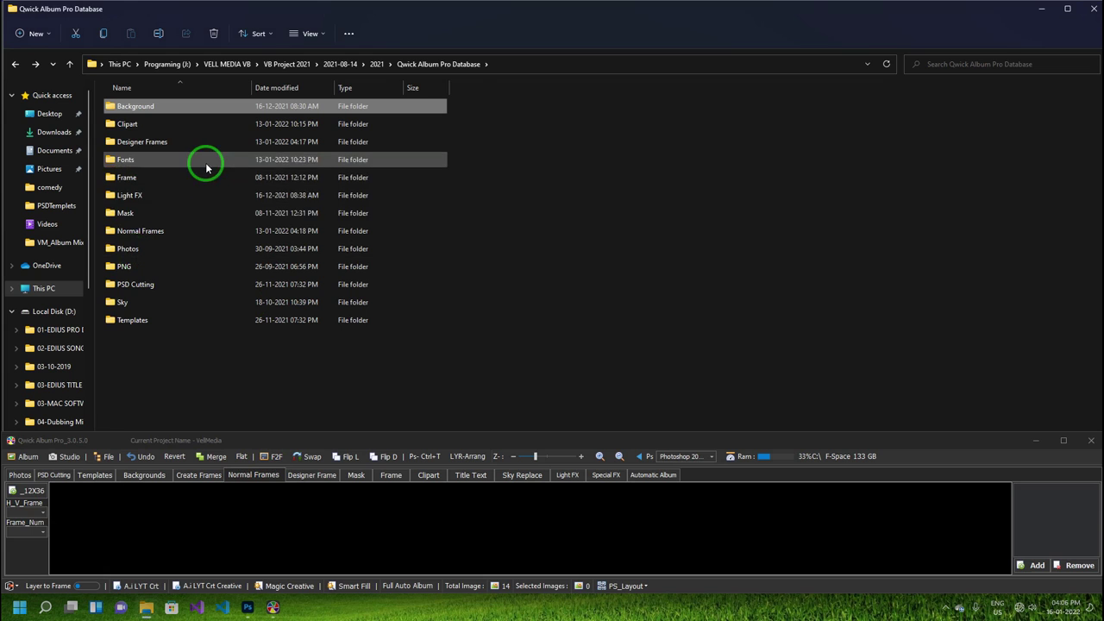
double_click(204, 235)
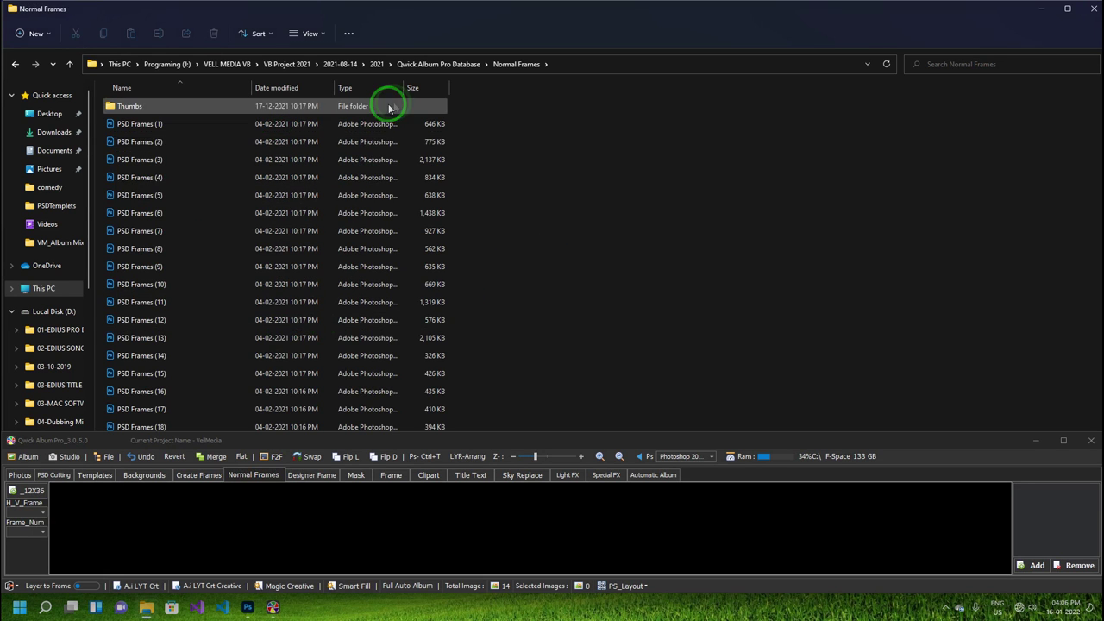
key(BackSpace)
drag(141, 233, 1039, 517)
click(347, 458)
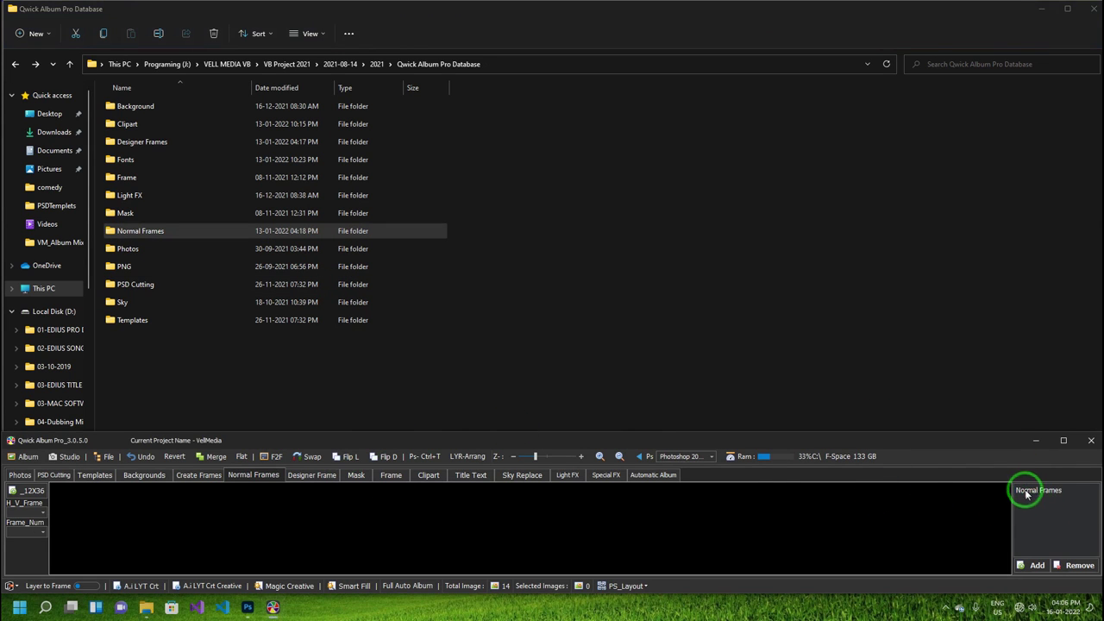
click(725, 529)
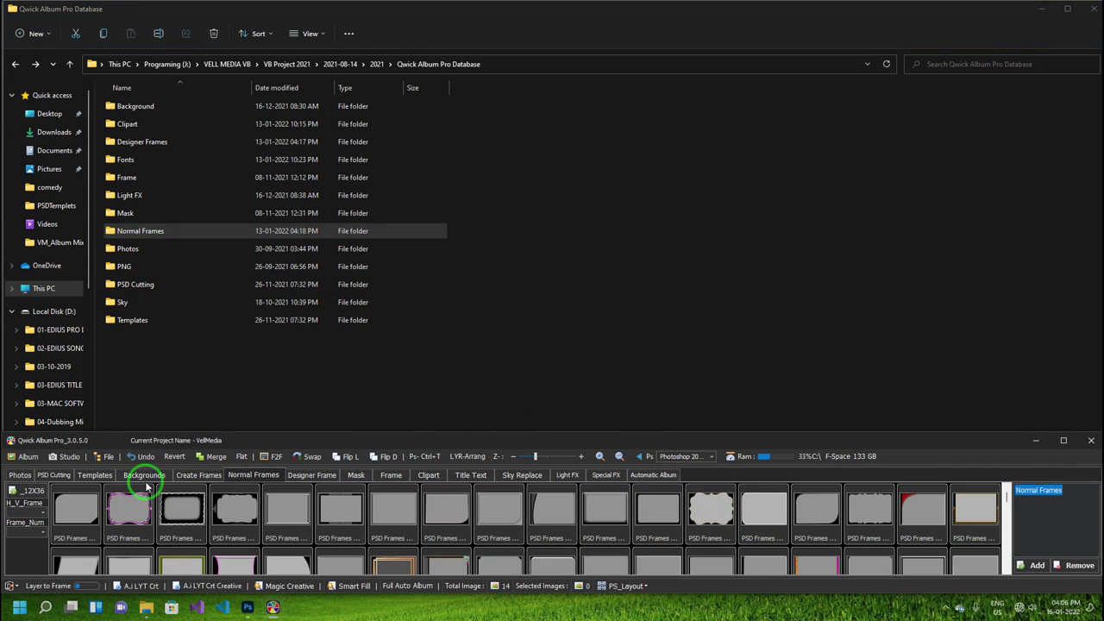
Step: Add the Designer Frames database folder to the Designer Frame collection
click(302, 480)
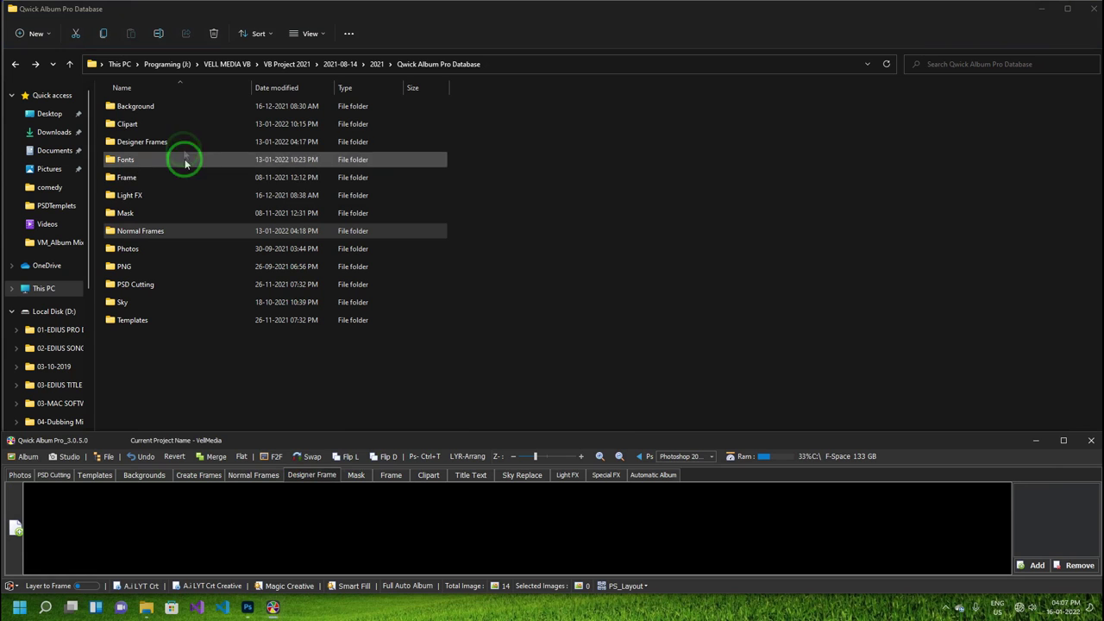
mouse_move(239, 142)
mouse_down()
mouse_move(396, 169)
mouse_move(950, 470)
mouse_up()
drag(1044, 503, 1028, 490)
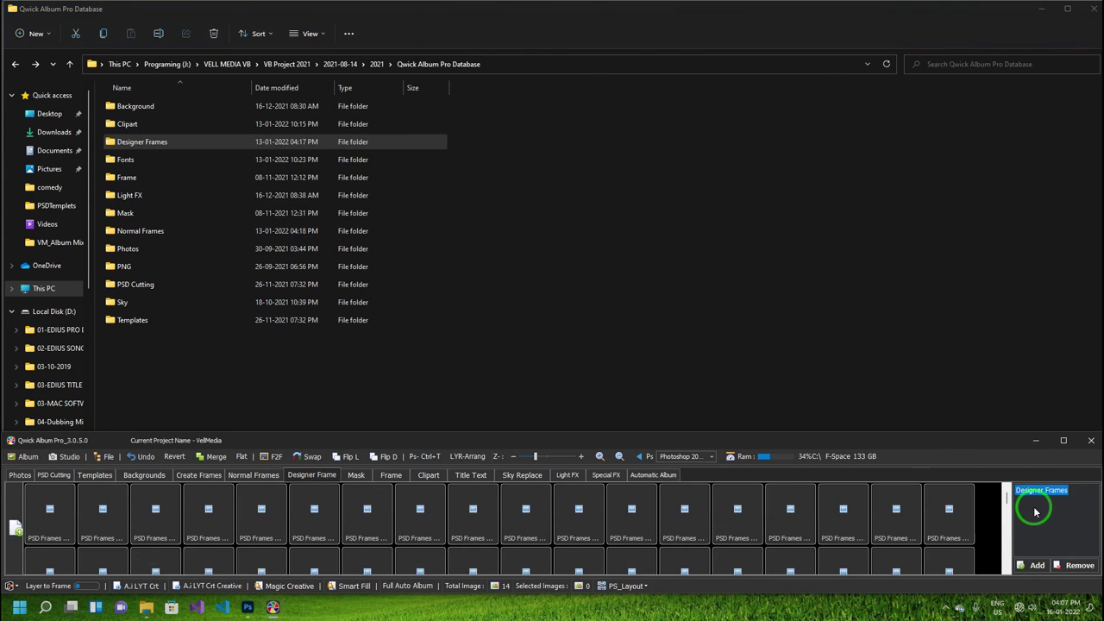
click(355, 476)
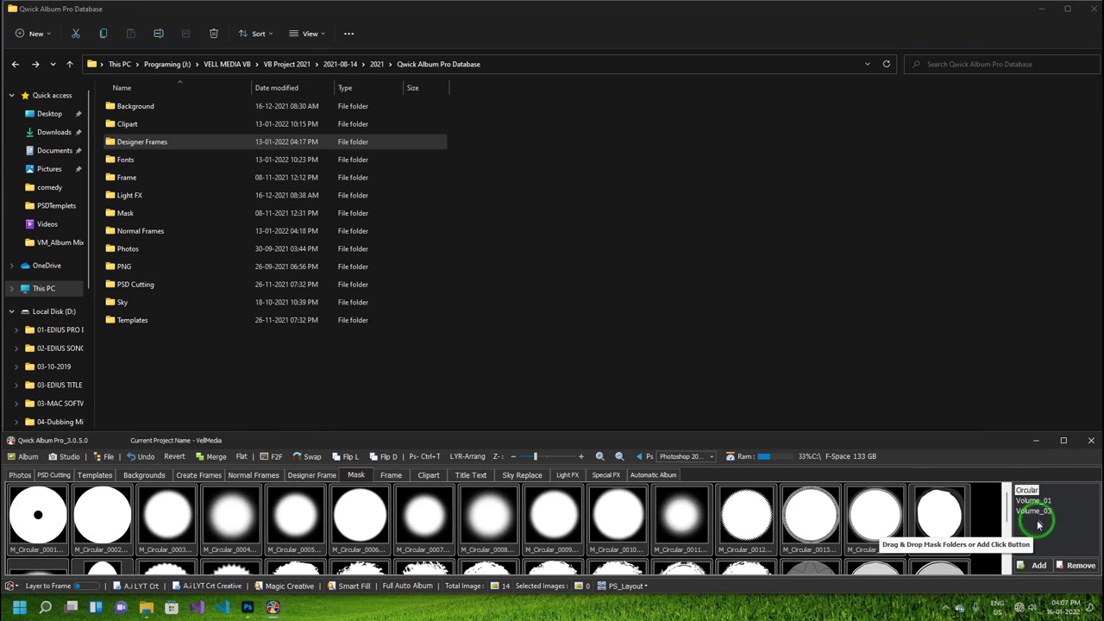
Step: Remove the Circular, Volume_01 and Volume_03 folders from the Mask list
click(1038, 490)
click(1076, 566)
click(604, 343)
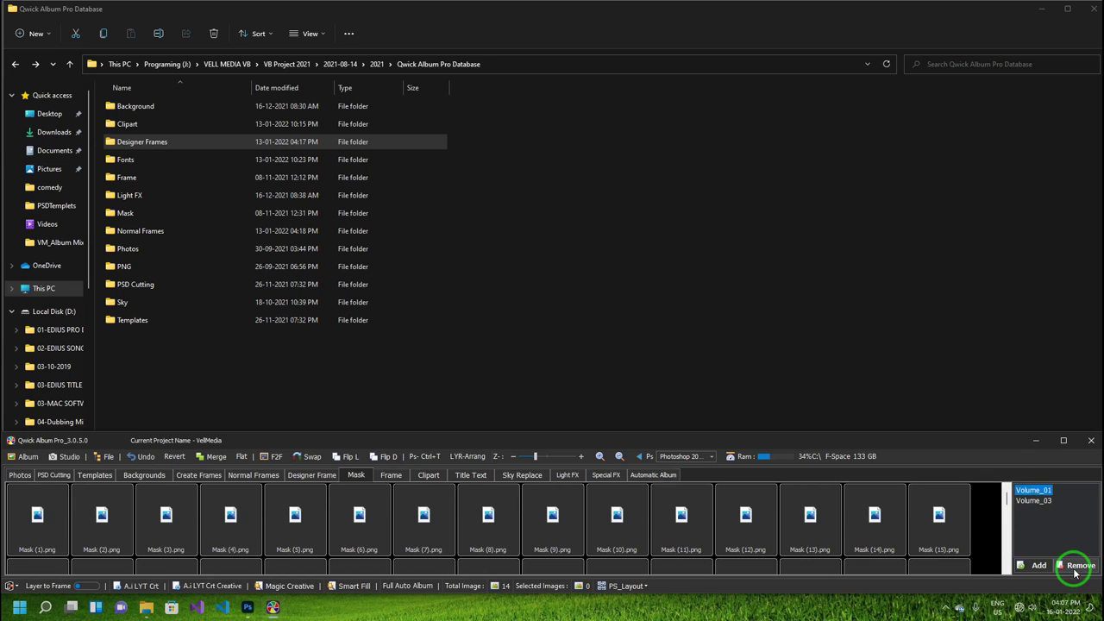
click(1077, 566)
click(564, 343)
click(1031, 490)
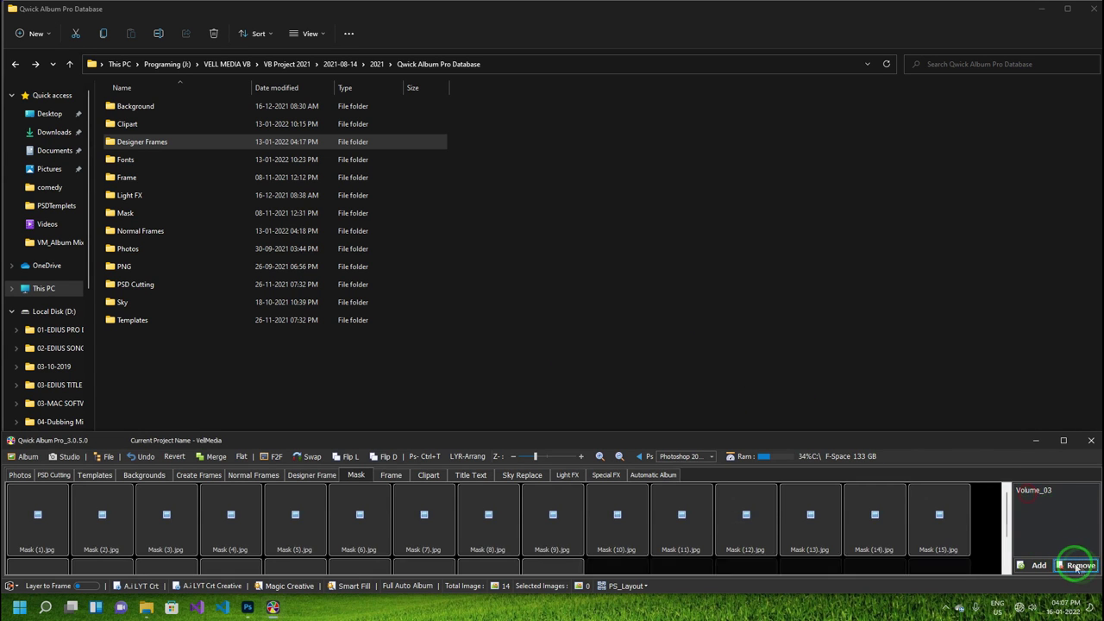
click(1076, 566)
click(558, 336)
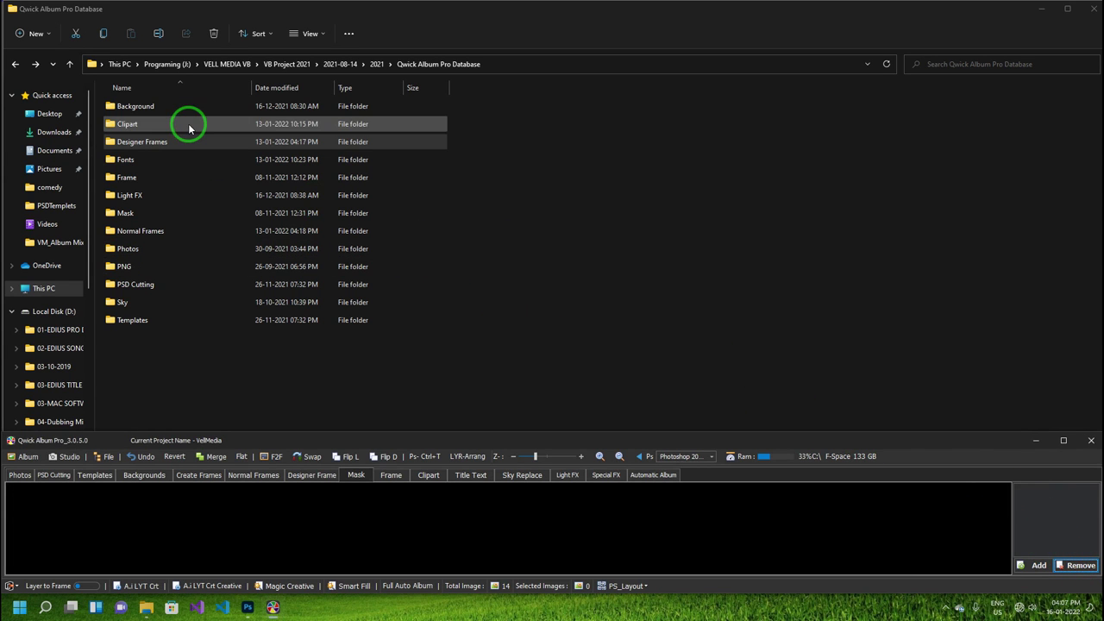
Step: Drag all thirteen Mask database subfolders into the Mask library
click(146, 213)
double_click(146, 213)
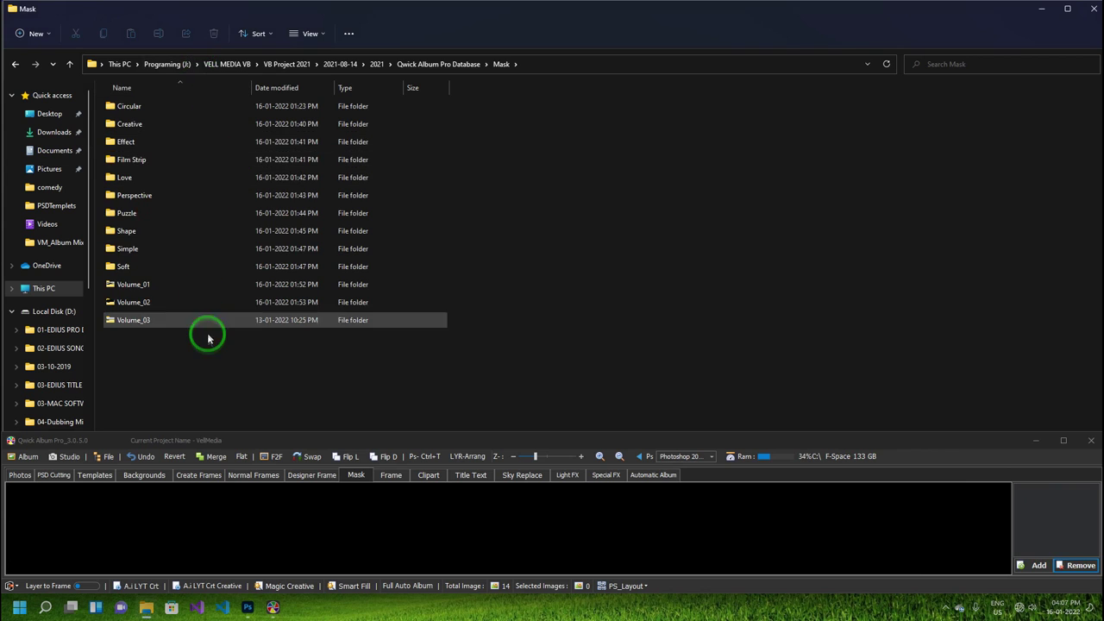
drag(207, 341, 109, 36)
drag(189, 168, 1047, 492)
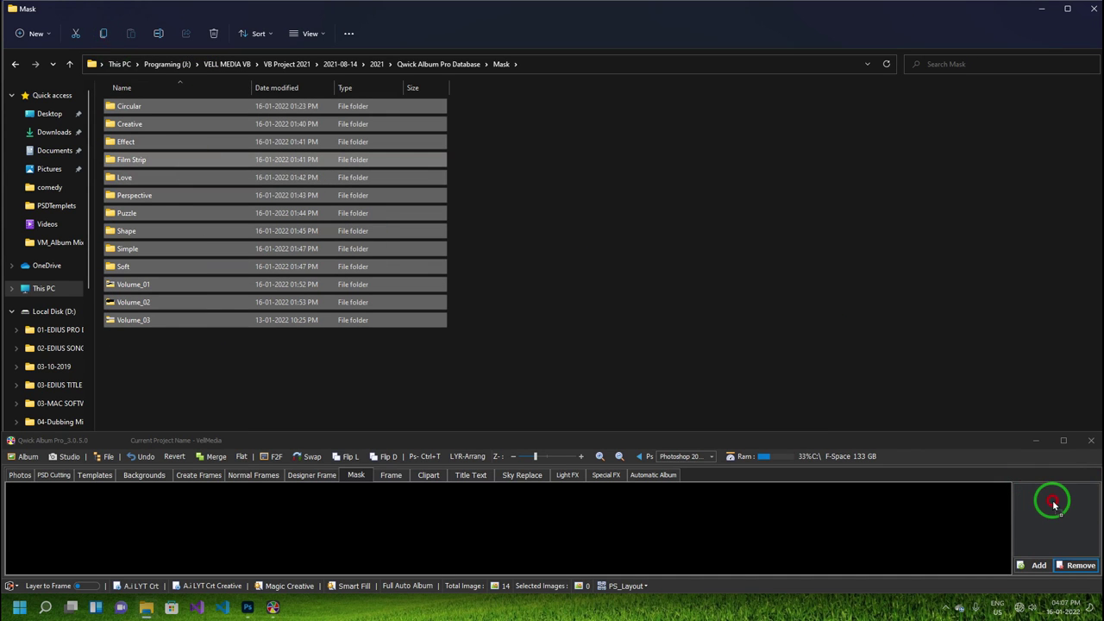
Step: Preview the Film Strip, Perspective, Shape, Soft and Volume_01 masks
click(1035, 491)
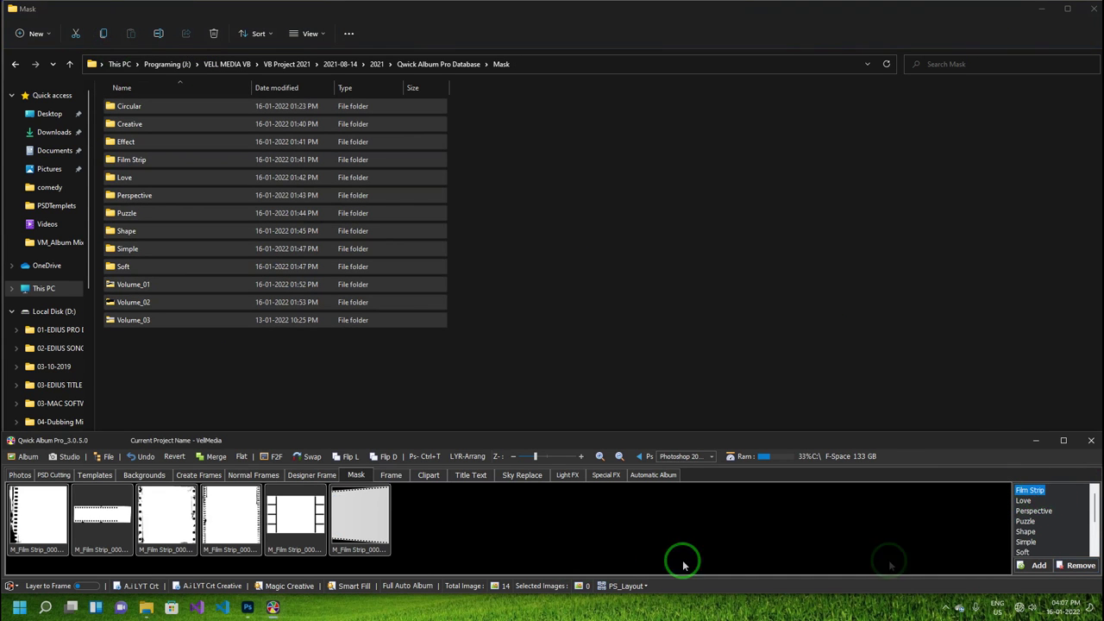
click(1034, 511)
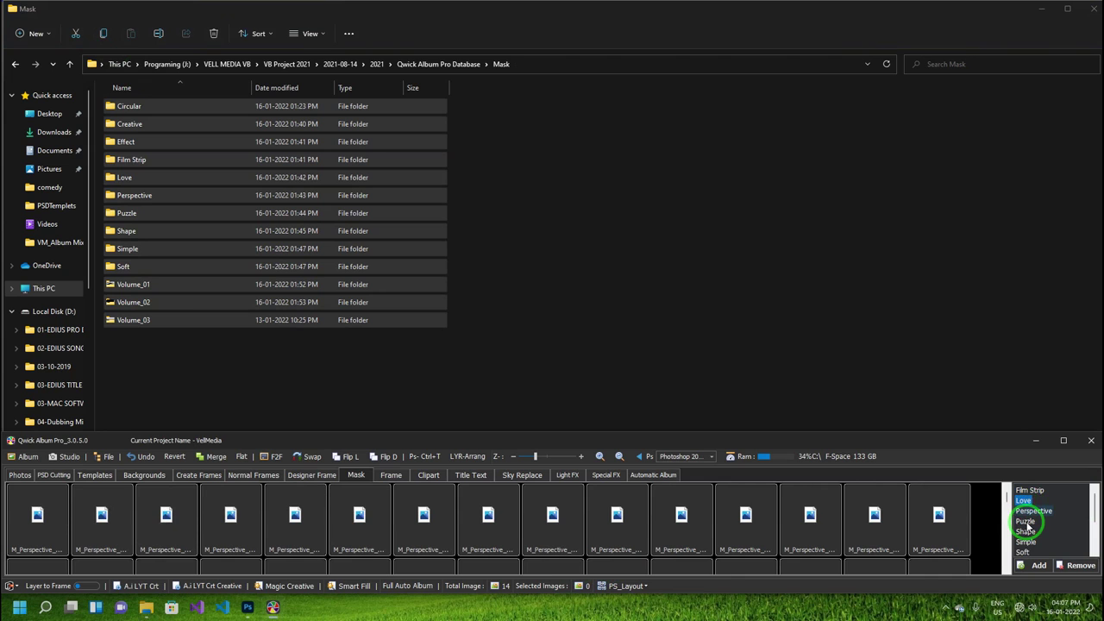
click(1025, 532)
click(1025, 541)
click(1024, 552)
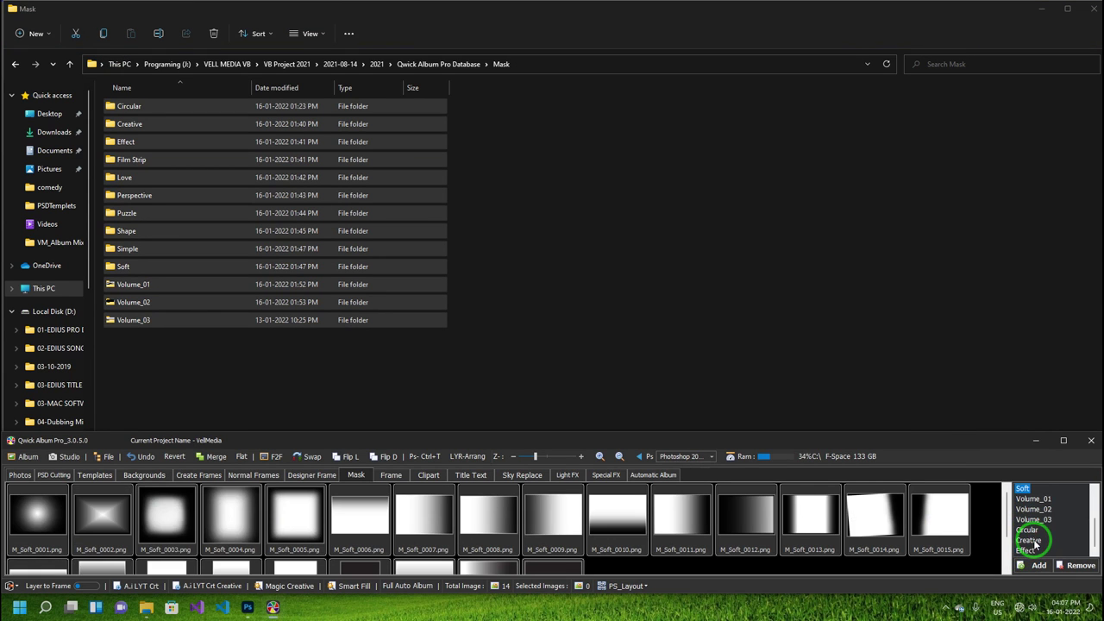
click(1028, 529)
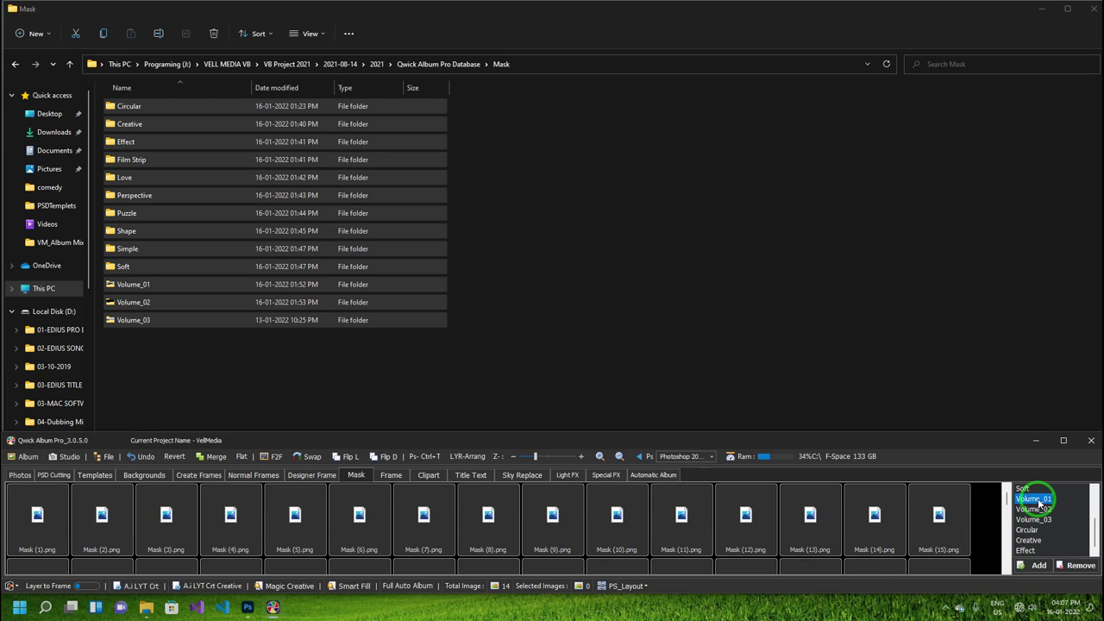
click(393, 475)
Step: Drag all Frame database subfolders, Artistic through Traditional, into the Frame library
click(200, 281)
key(alt+Up)
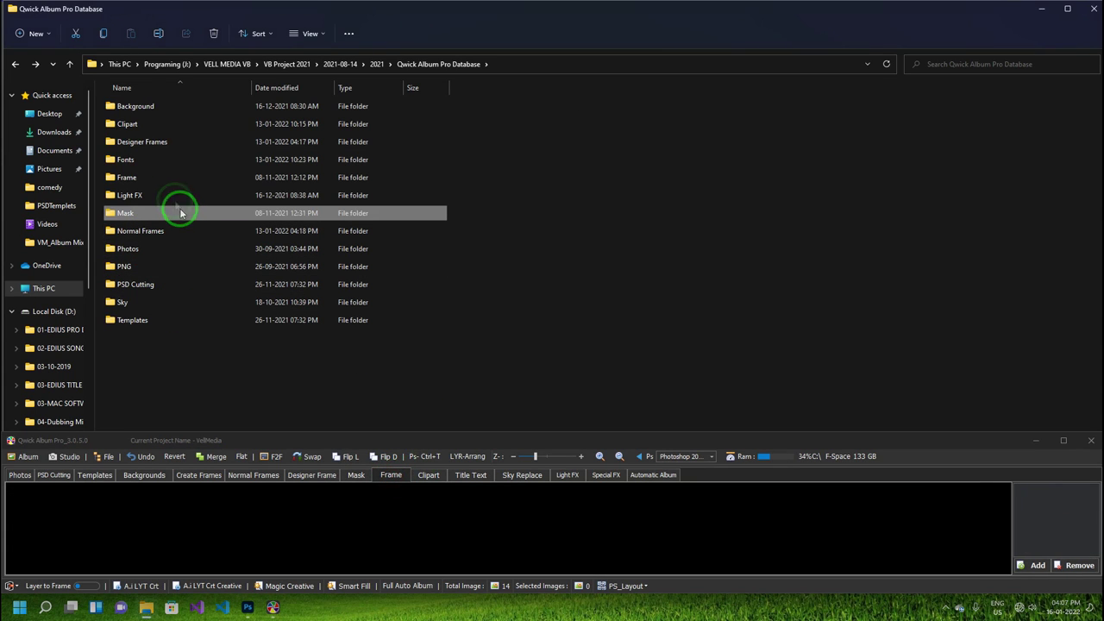
click(162, 179)
double_click(162, 179)
mouse_move(289, 366)
mouse_down()
mouse_move(98, 96)
mouse_move(802, 475)
mouse_up()
drag(1066, 541, 1066, 541)
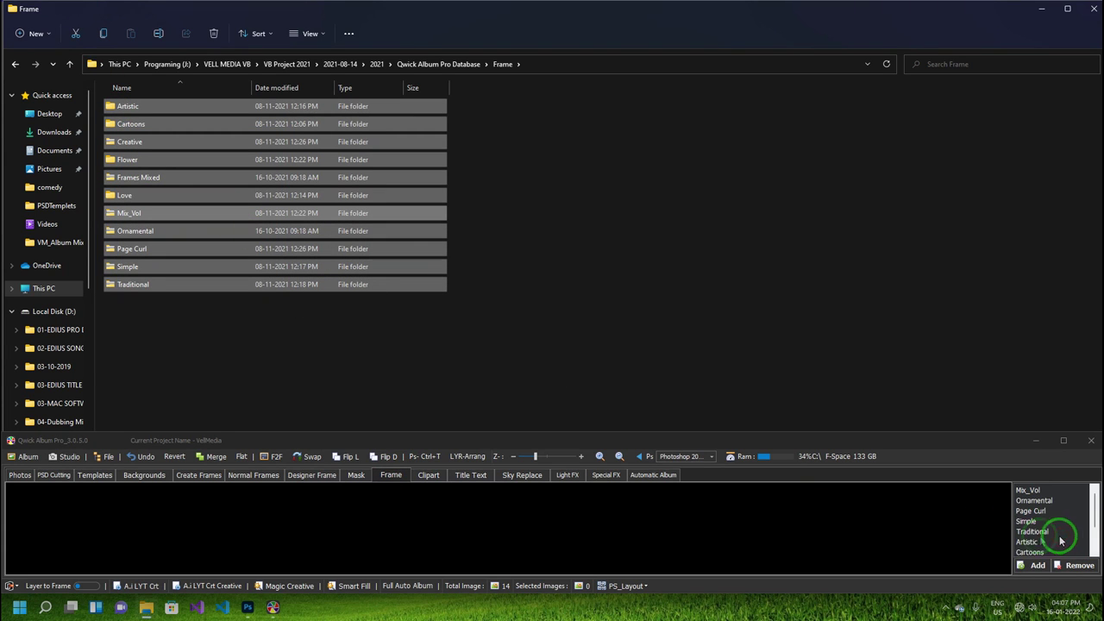
Step: Drag all Clipart database subfolders into the Clipart library
click(428, 481)
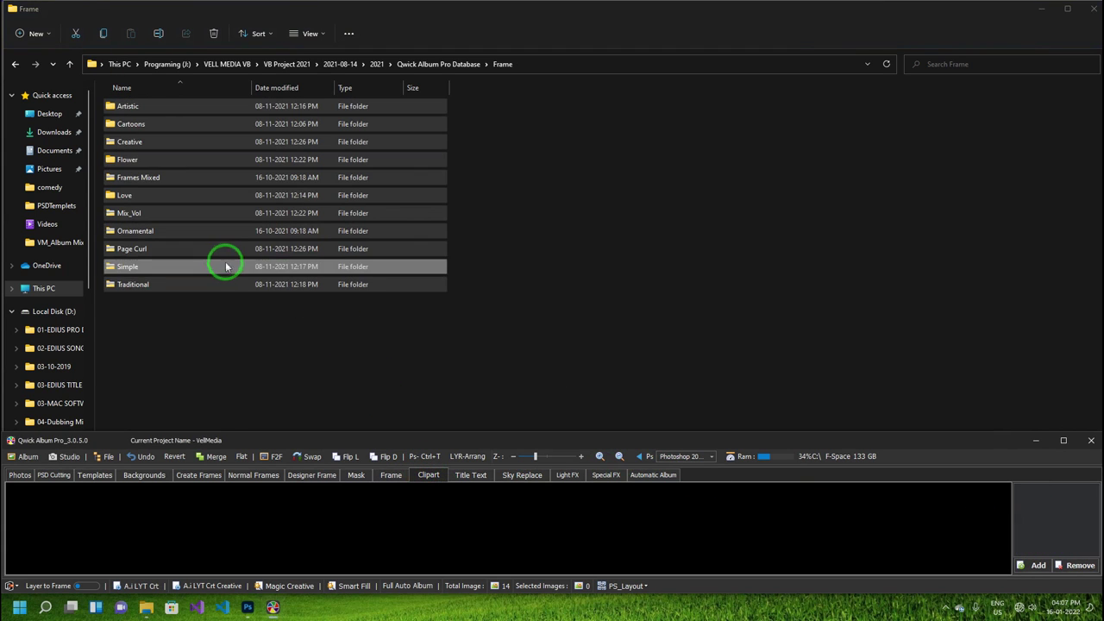
key(alt+Up)
double_click(146, 132)
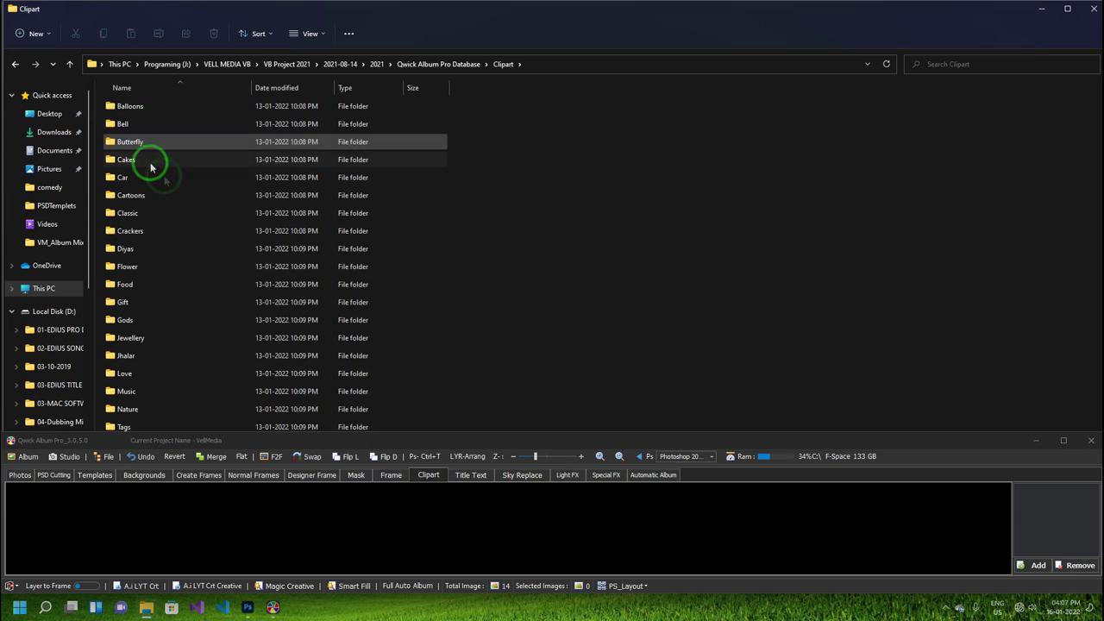
click(200, 182)
key(ctrl+a)
drag(200, 182, 1043, 513)
click(473, 485)
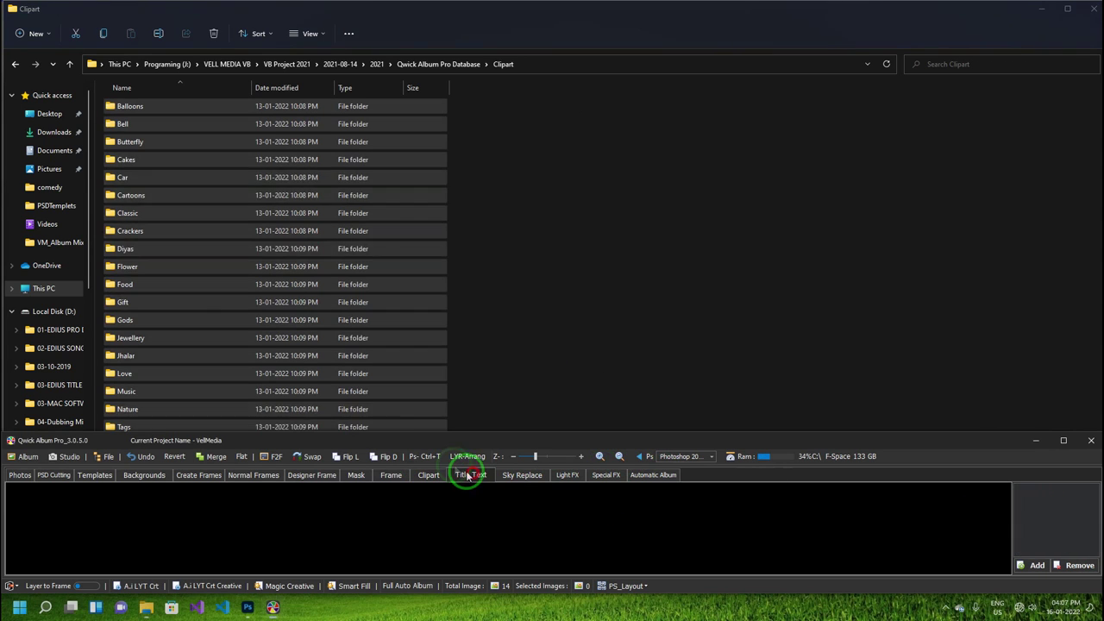
key(alt+Up)
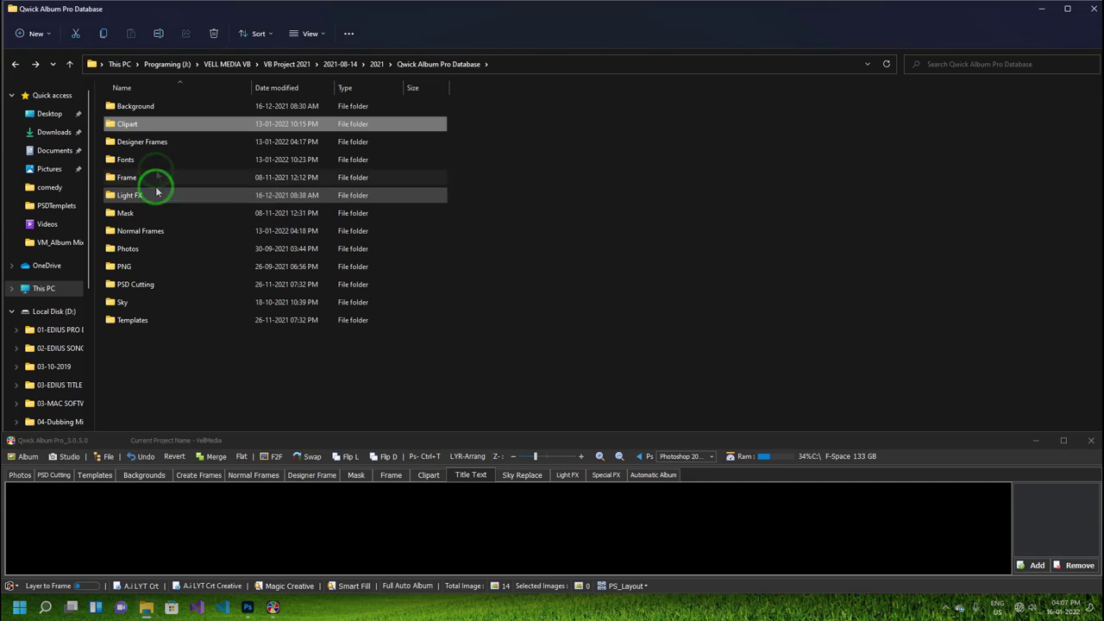
Step: Drag the Wedding and 01-English font folders into the Title Text list
click(148, 168)
double_click(148, 168)
key(ctrl+a)
drag(146, 125, 1092, 503)
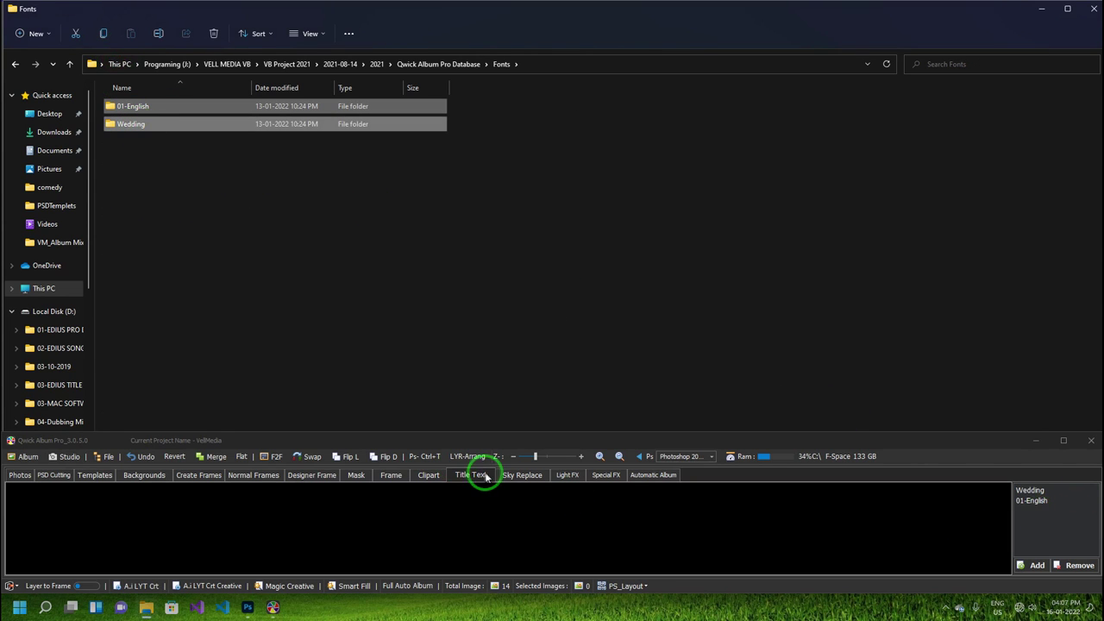
Step: Drag the Sky folder's Volume_01–03 into the Sky Replace list
click(517, 475)
key(alt+Up)
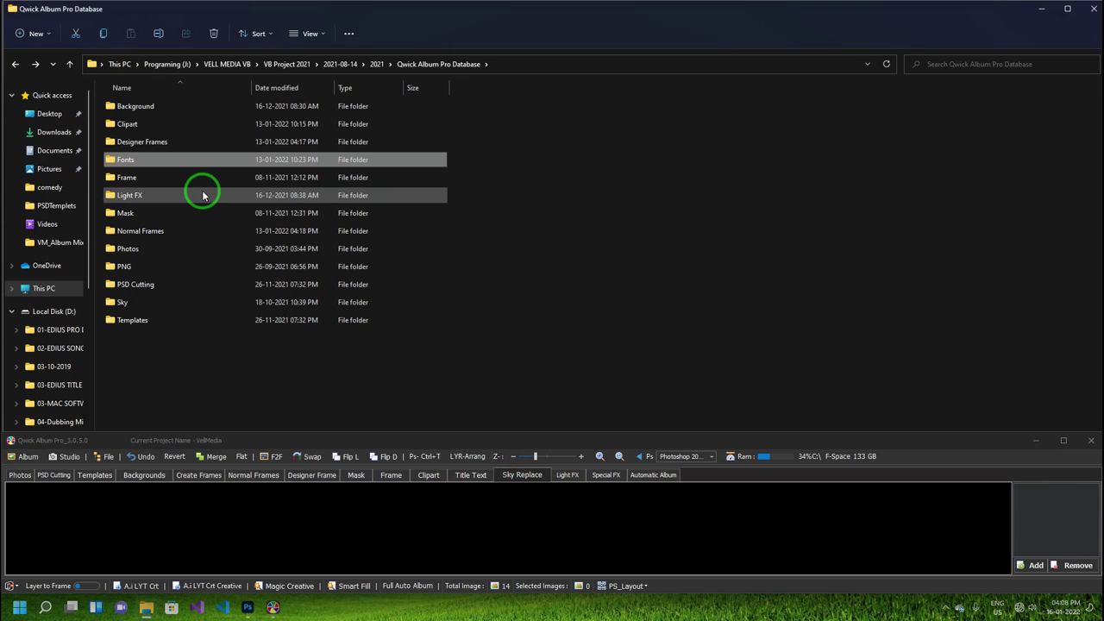
click(201, 305)
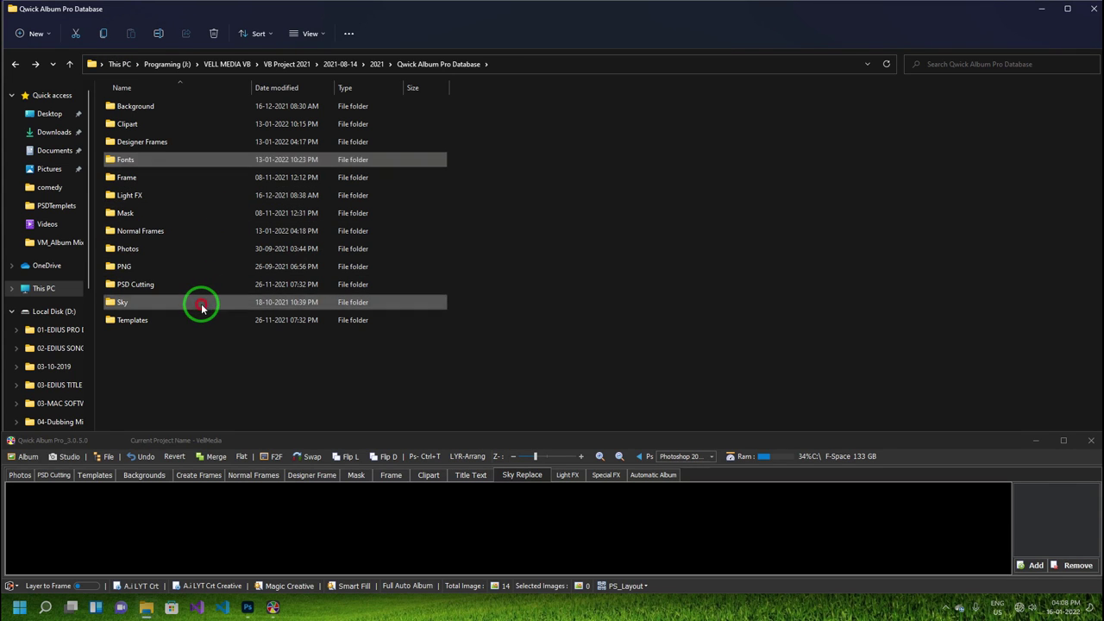
double_click(200, 304)
key(ctrl+a)
drag(164, 142, 1061, 513)
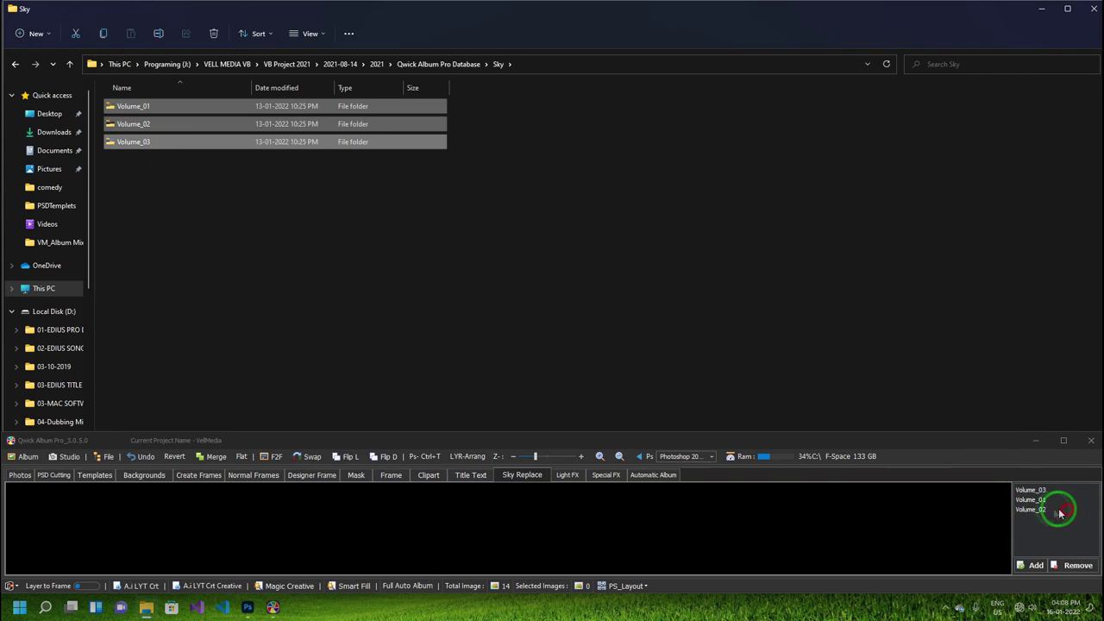
click(571, 480)
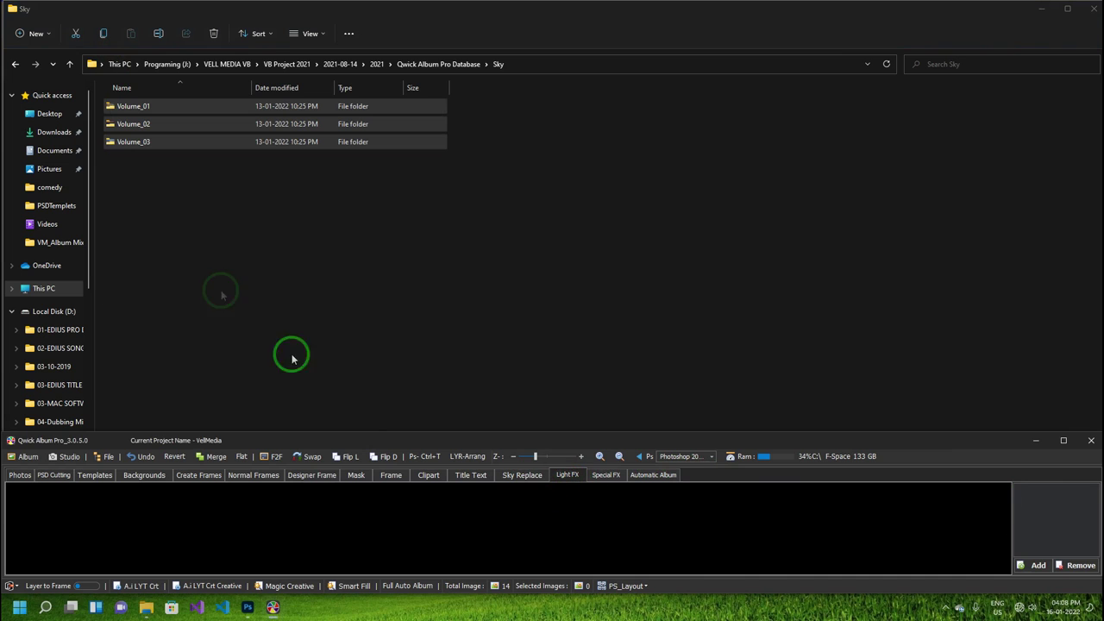
click(154, 200)
key(alt+Up)
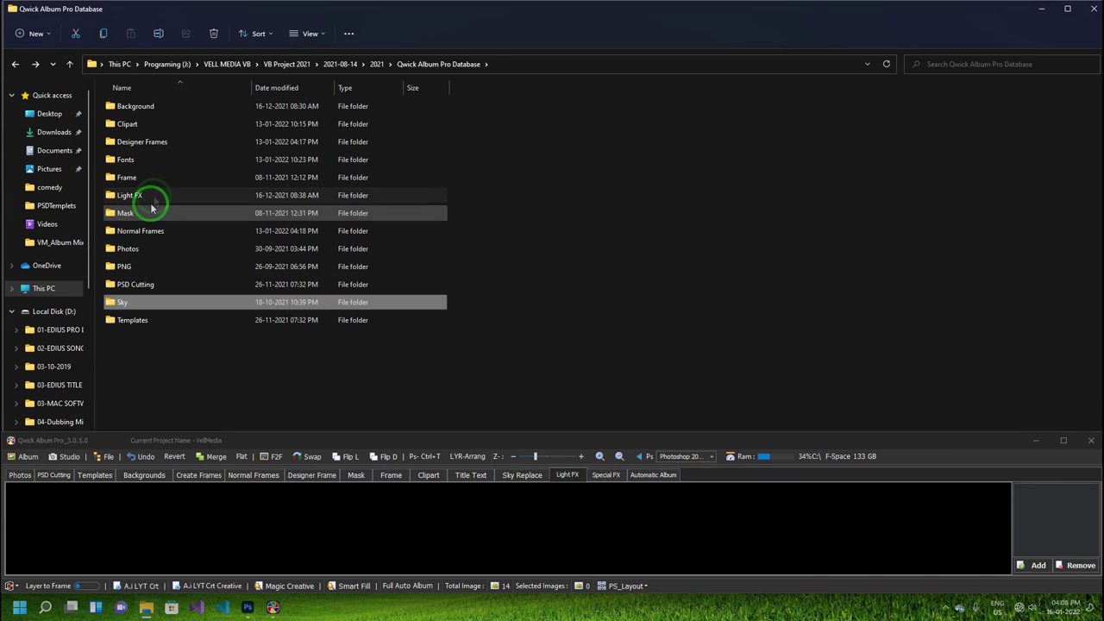
Step: Load all nine Light FX subfolders into the Light FX list, then view Special FX and Automatic Album
double_click(152, 195)
key(ctrl+a)
drag(153, 195, 1054, 515)
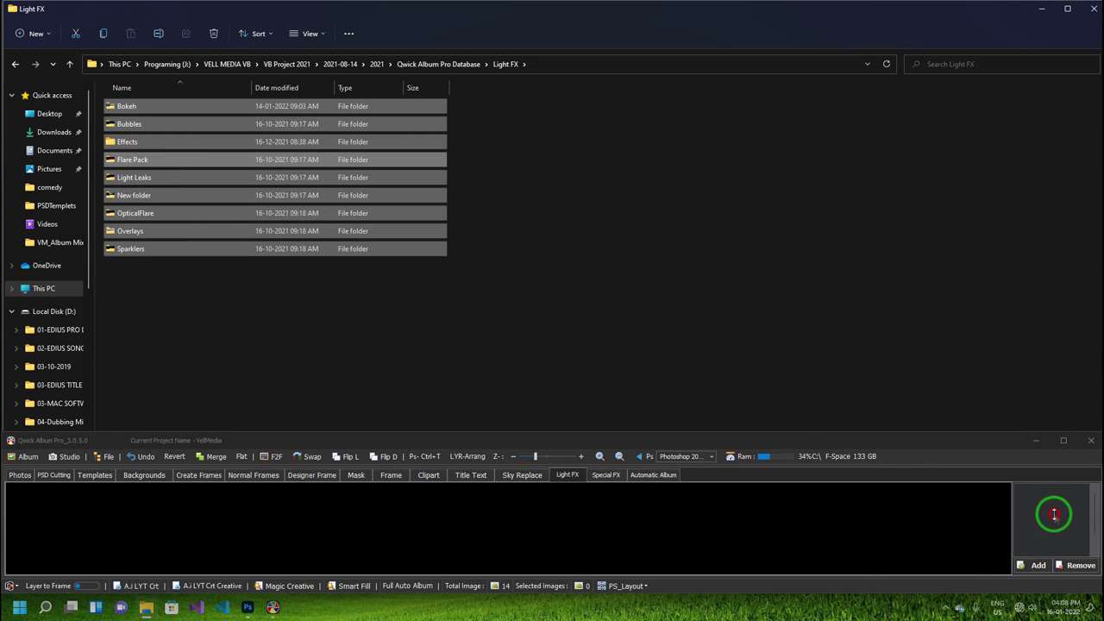
click(606, 475)
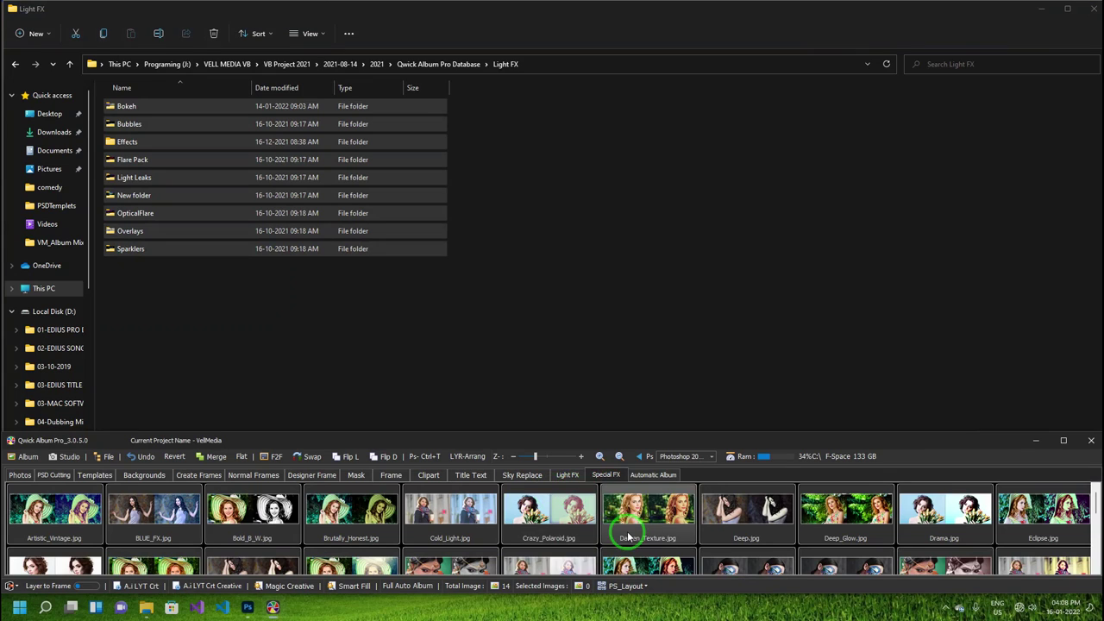
click(657, 476)
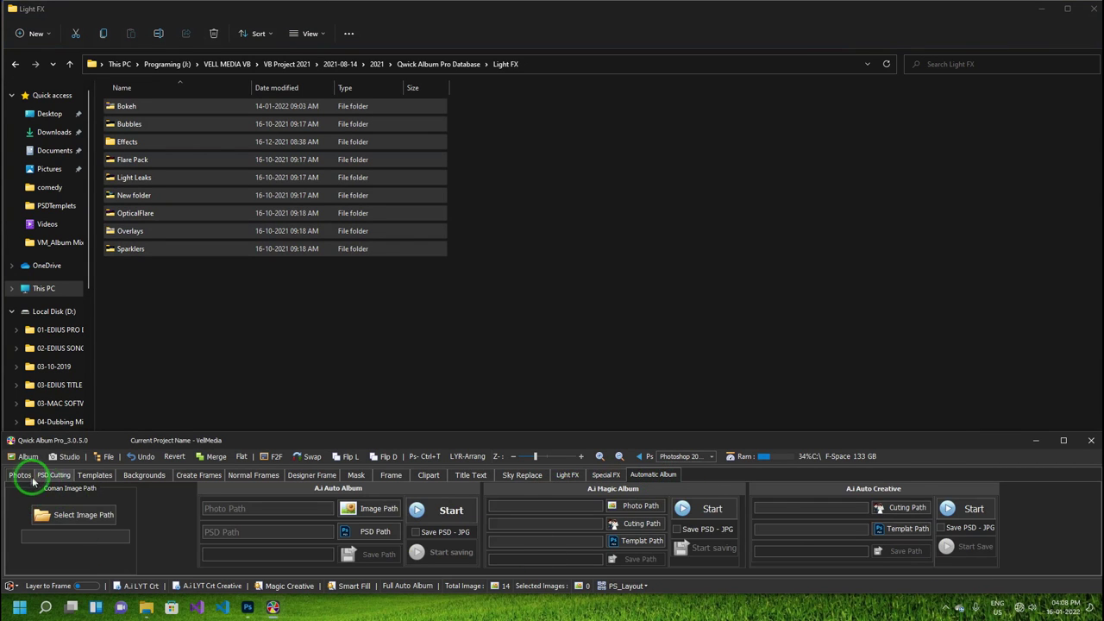
click(21, 475)
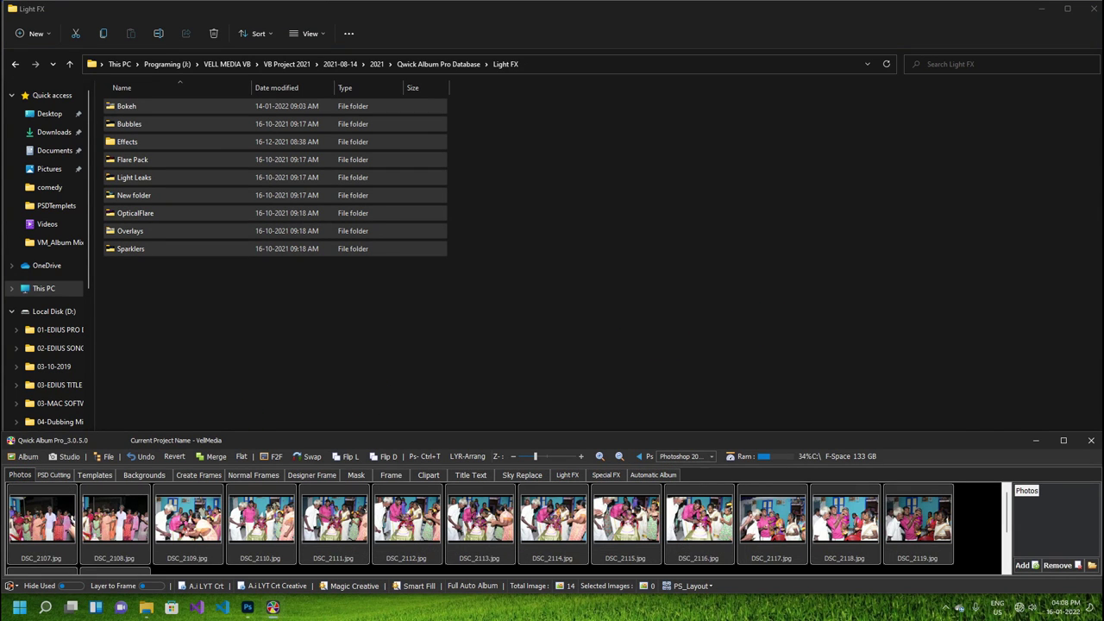